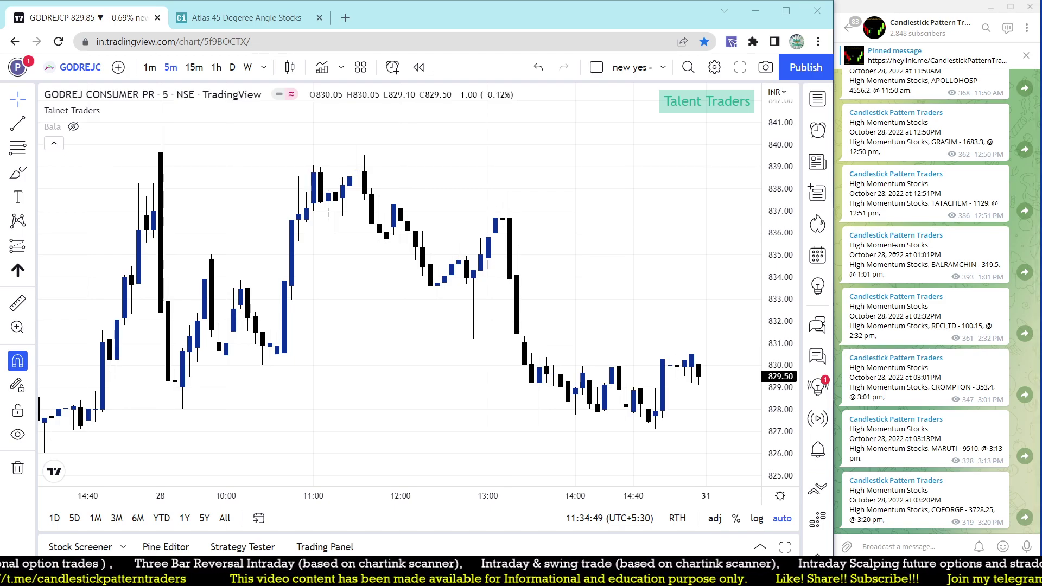
- Scroll the Telegram channel back through the October 28 alerts to the JINDALSTEL Intraday Scalper Sell message
scroll(896, 250, "up", 3)
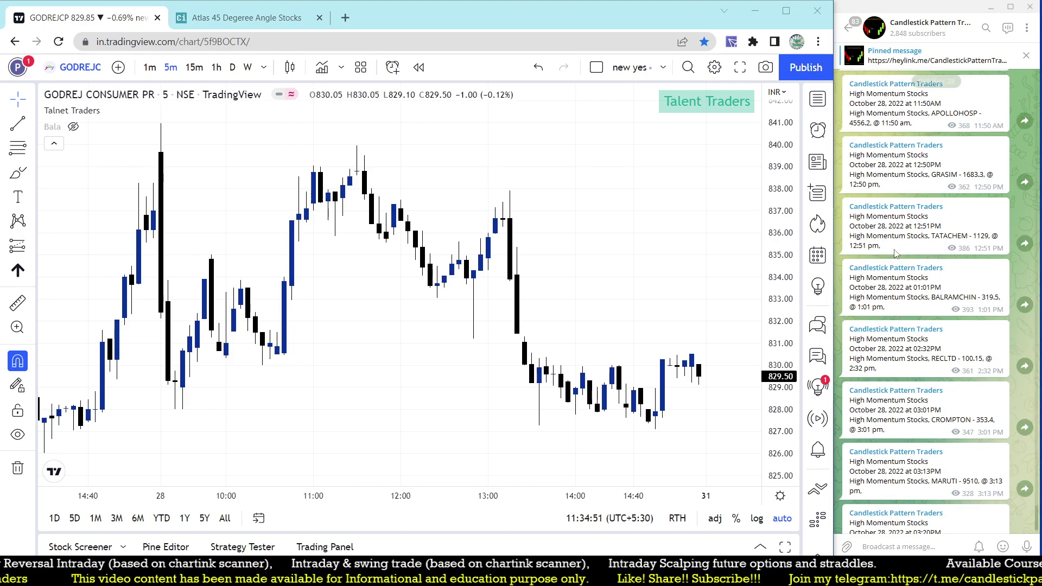
scroll(895, 253, "up", 1)
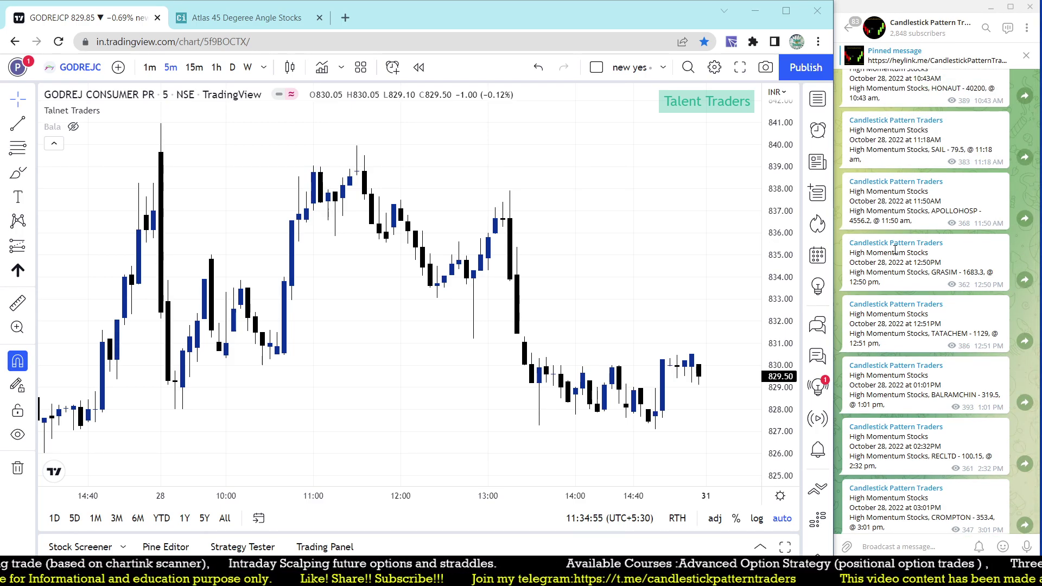
scroll(895, 250, "up", 3)
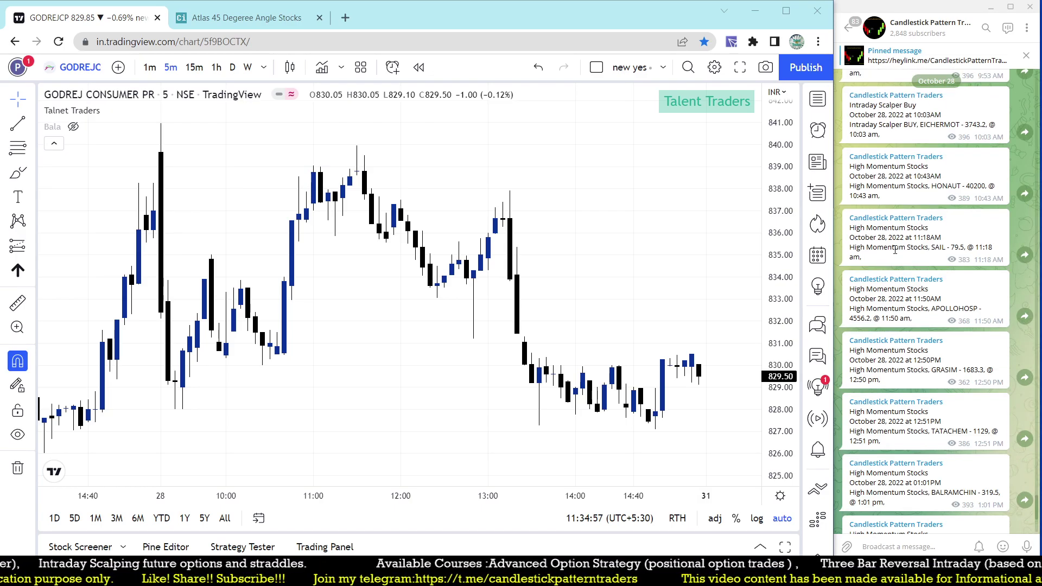
scroll(895, 249, "up", 2)
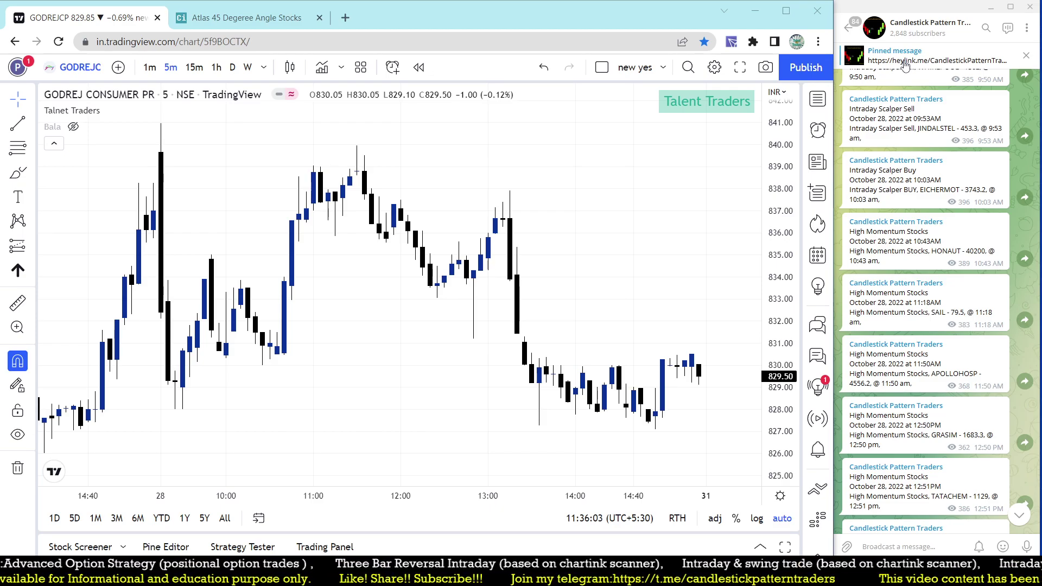
- Jump to the channel's pinned heylink.me post with the Harami Candlestick Pattern preview
left_click(888, 56)
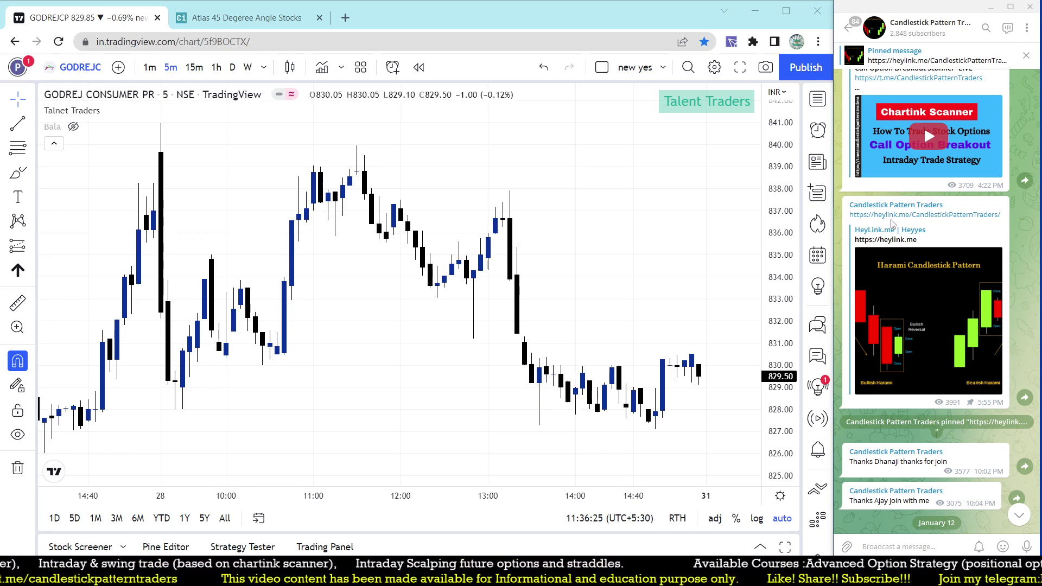
- Open the heylink.me CandlestickPatternTraders page from the pinned post and browse its pattern cards
left_click(944, 216)
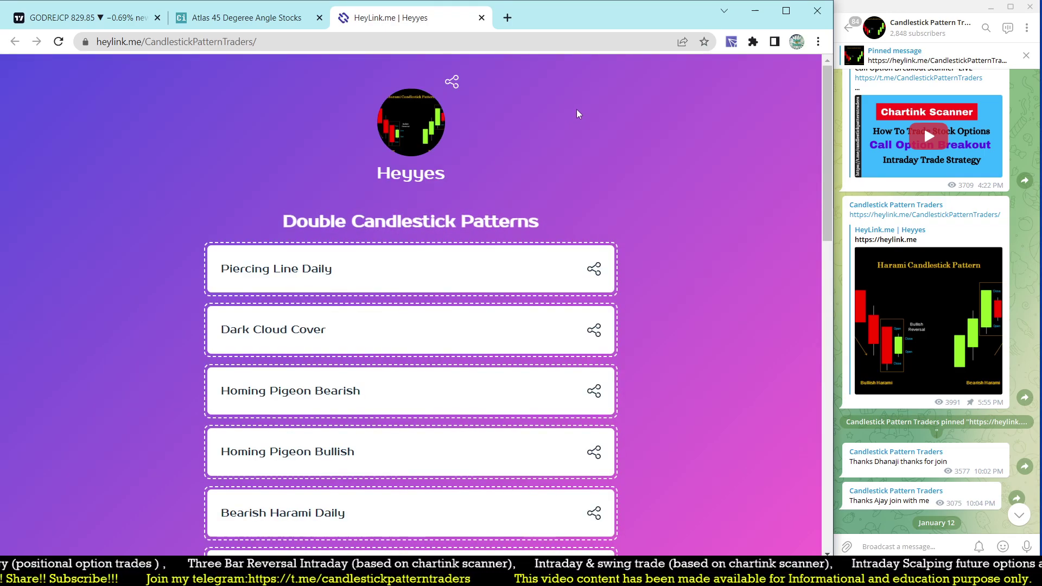
scroll(577, 113, "down", 3)
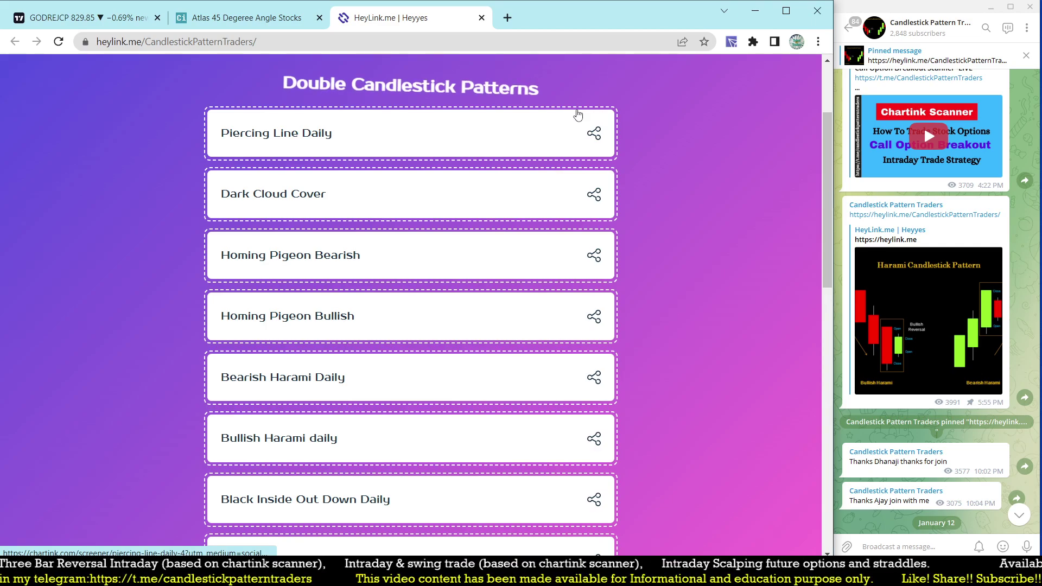
scroll(518, 139, "down", 12)
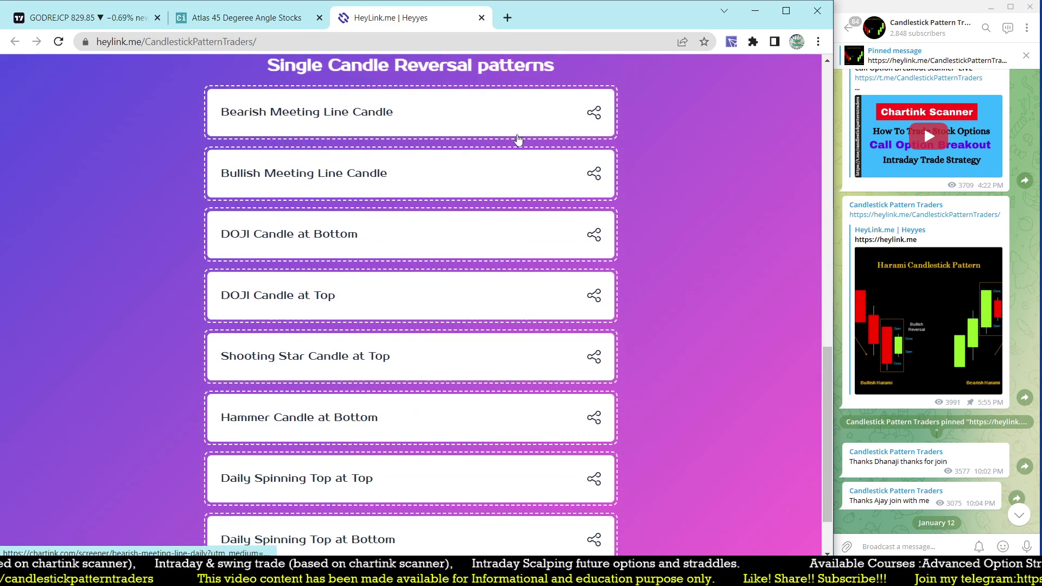
scroll(517, 139, "up", 6)
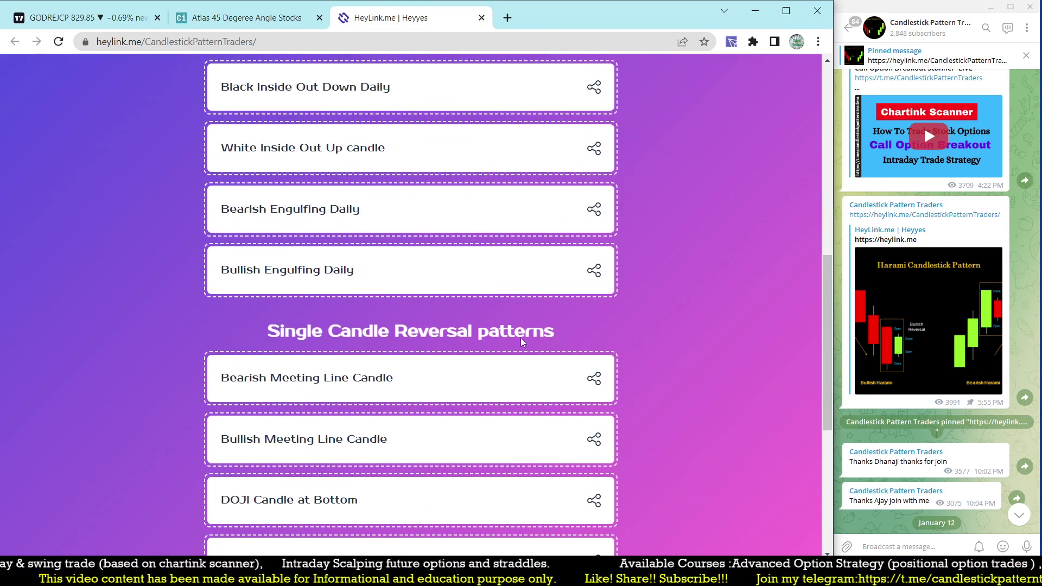
scroll(520, 342, "up", 10)
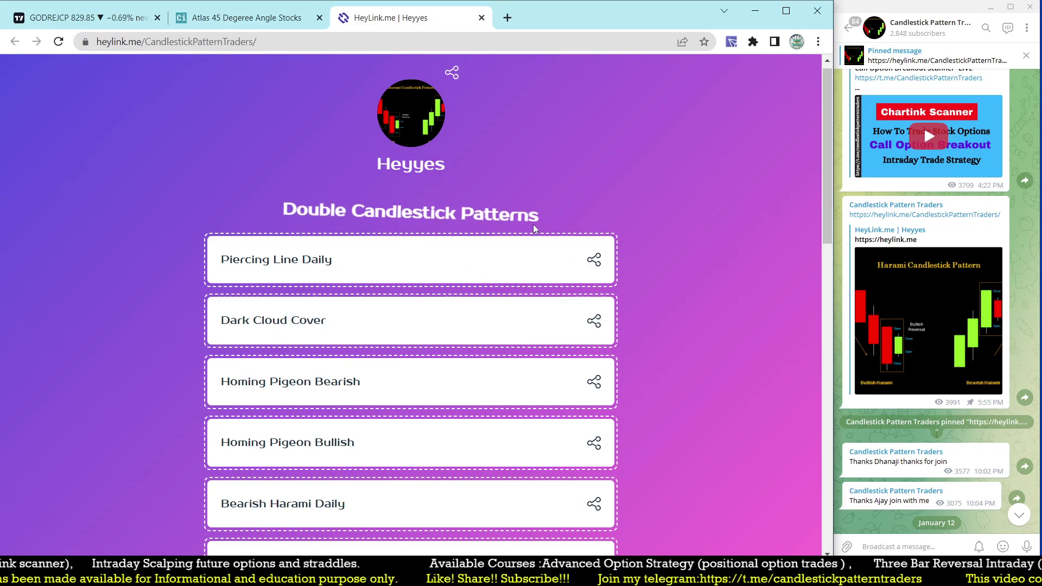
scroll(534, 226, "down", 12)
scroll(534, 229, "down", 3)
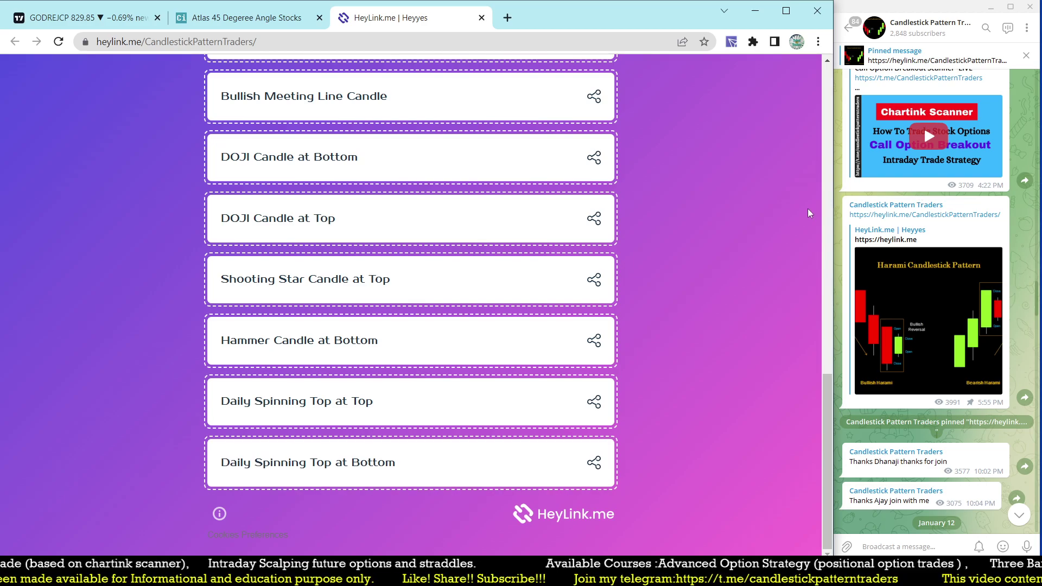
- Find and open the DOJI Candle at Top screener from the pattern links
scroll(465, 279, "up", 2)
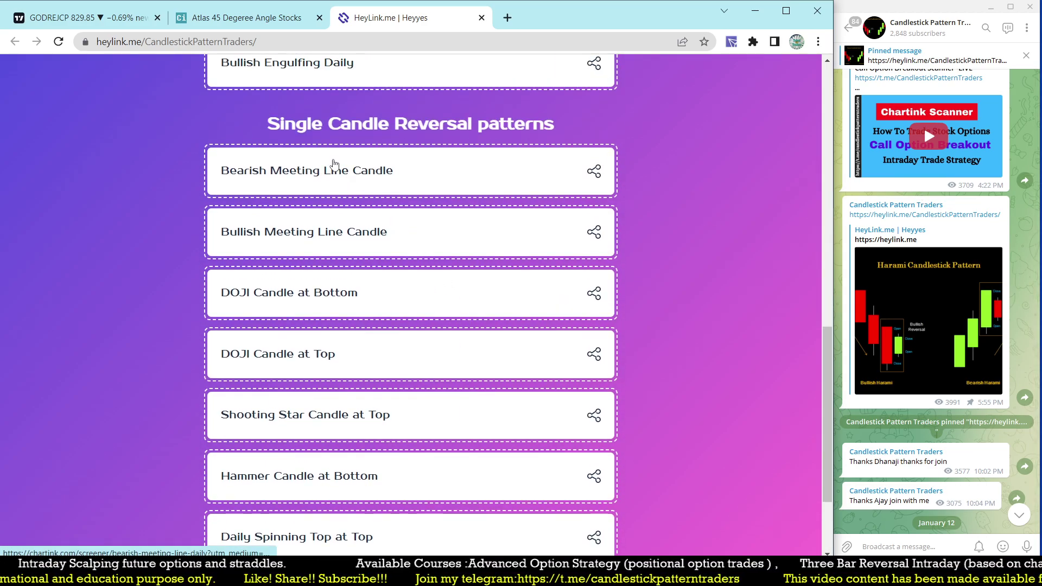
scroll(538, 141, "down", 2)
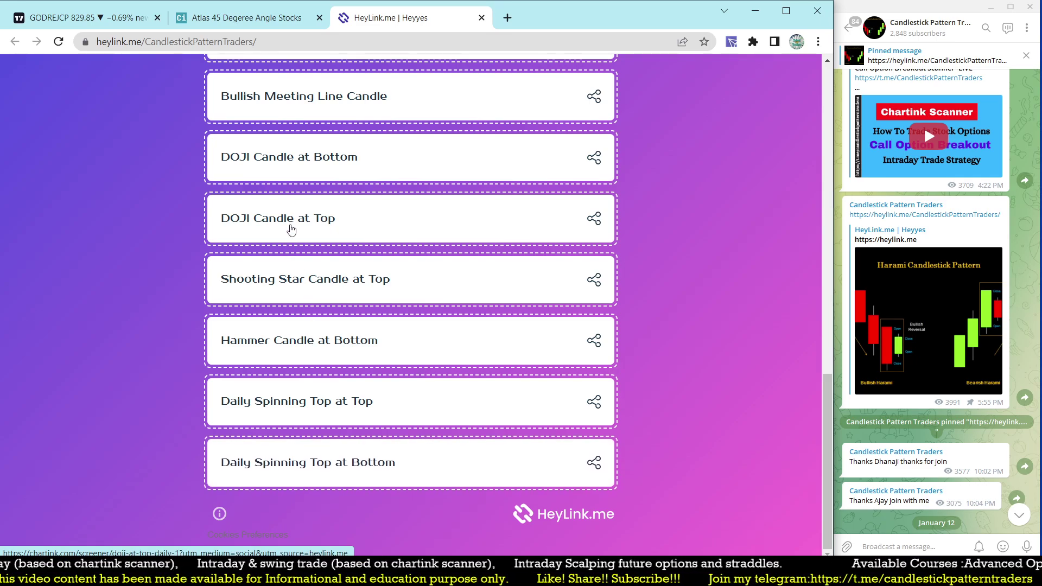
scroll(303, 163, "up", 1)
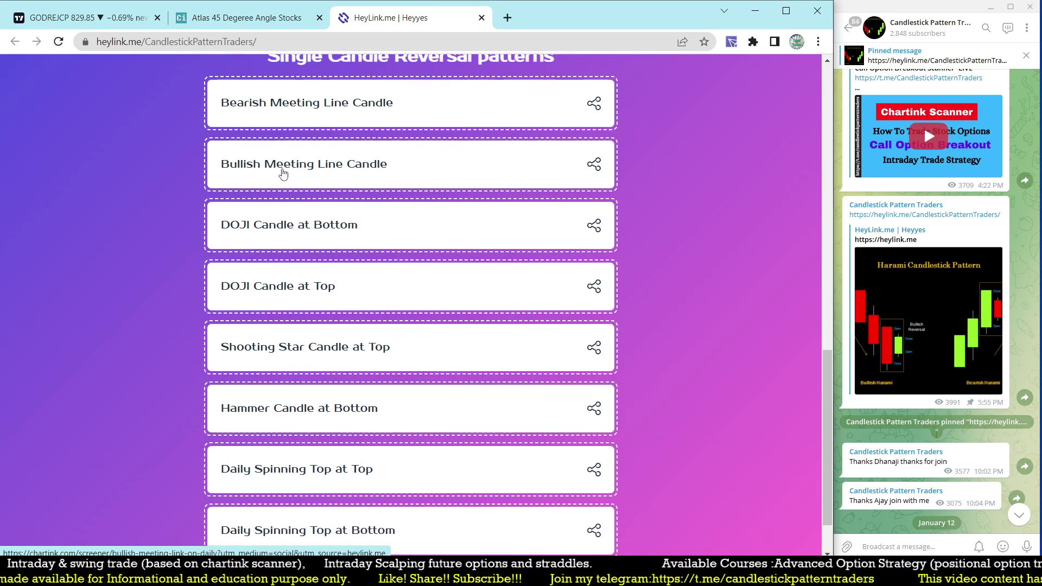
scroll(410, 162, "up", 5)
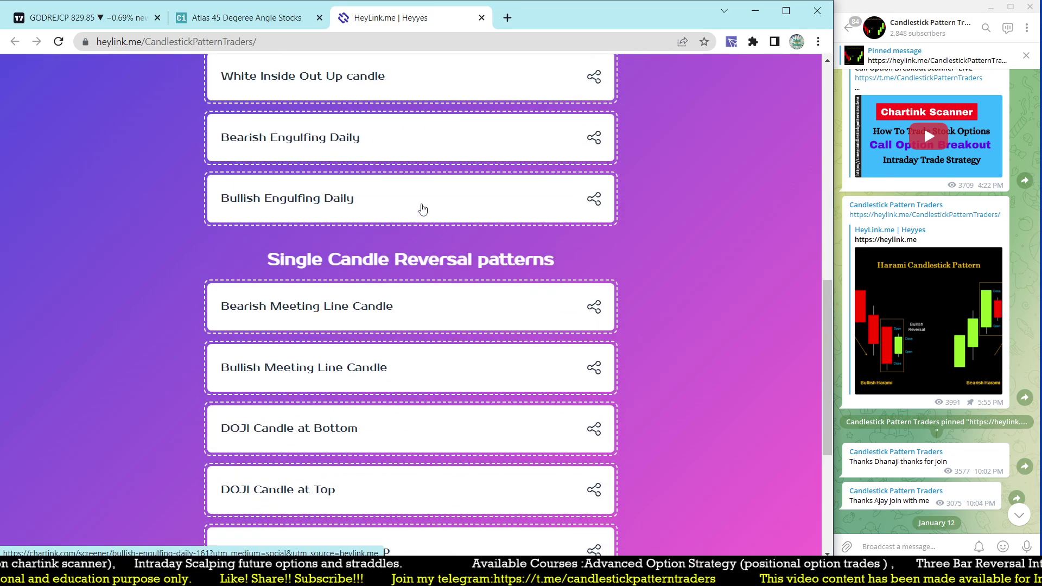
scroll(399, 225, "up", 2)
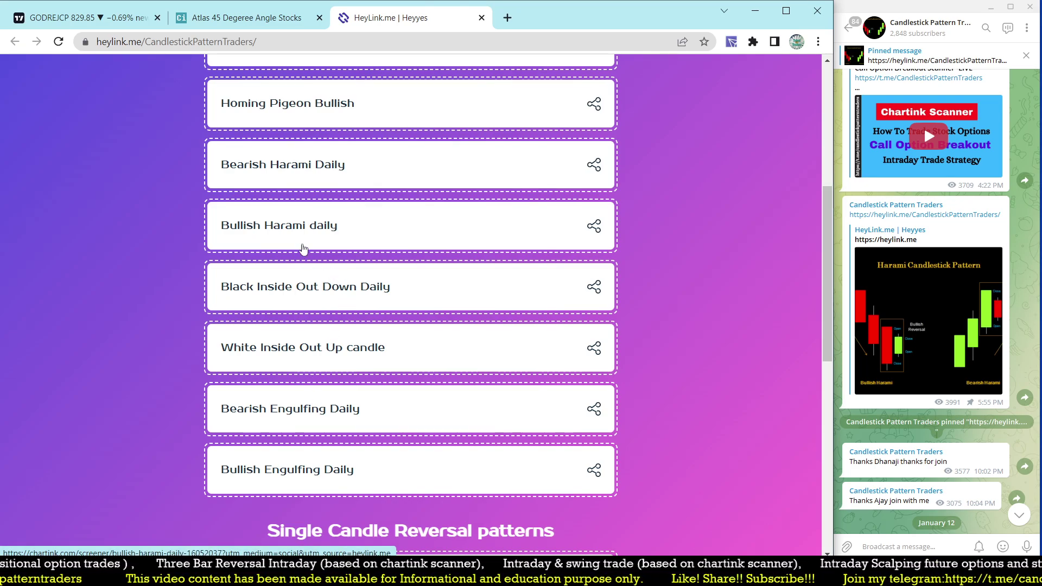
scroll(307, 241, "up", 2)
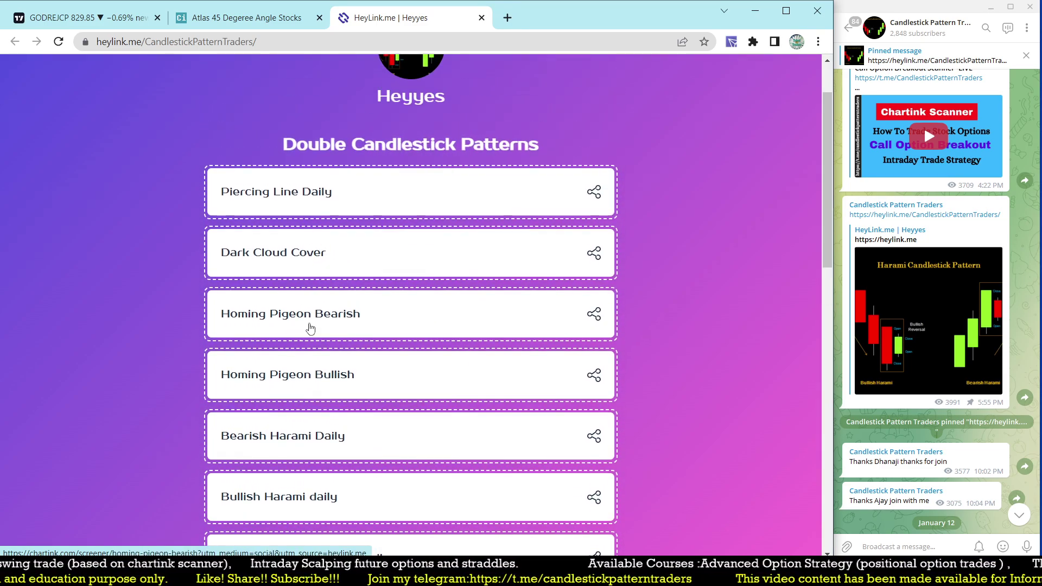
scroll(464, 291, "down", 15)
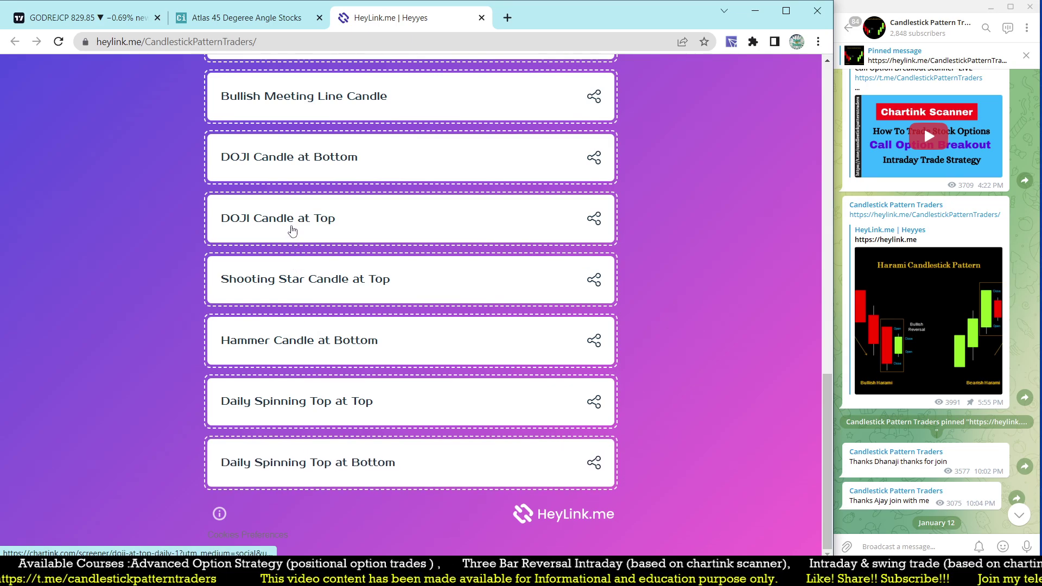
left_click(292, 224)
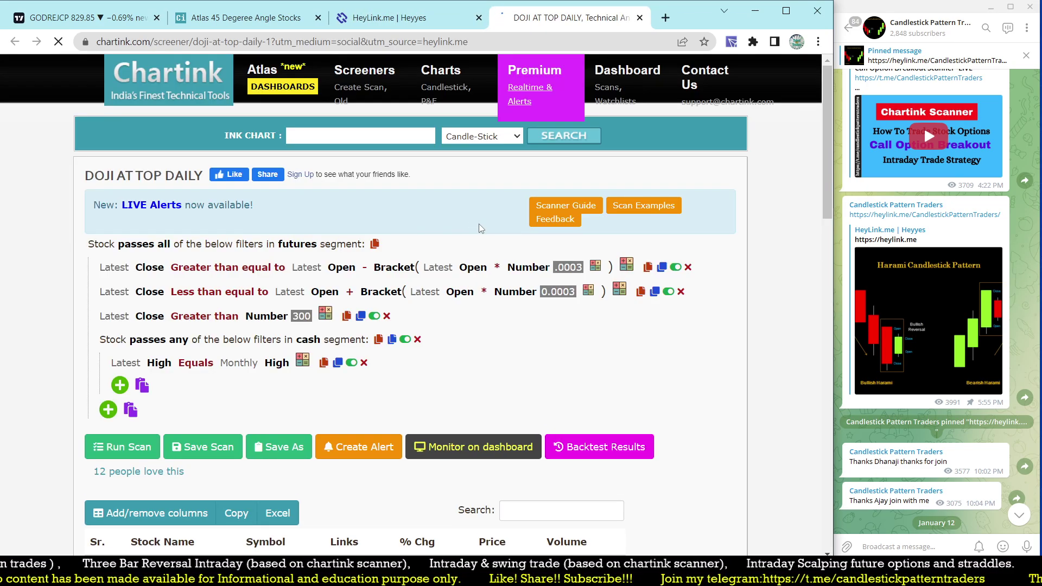
- Select the futures-segment filter condition and scroll down to the screener's backtest history
triple_click(83, 247)
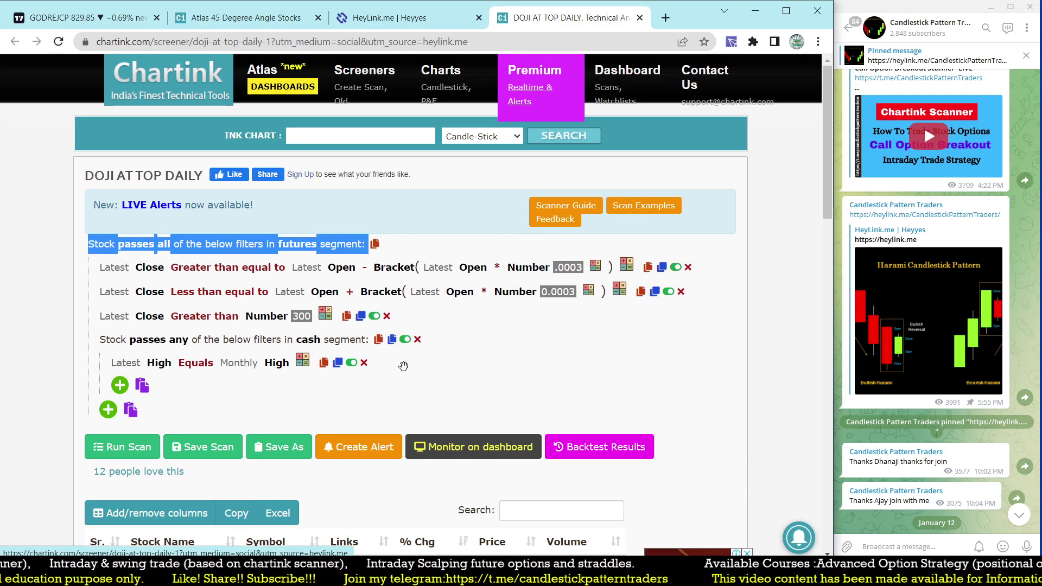
scroll(407, 365, "down", 5)
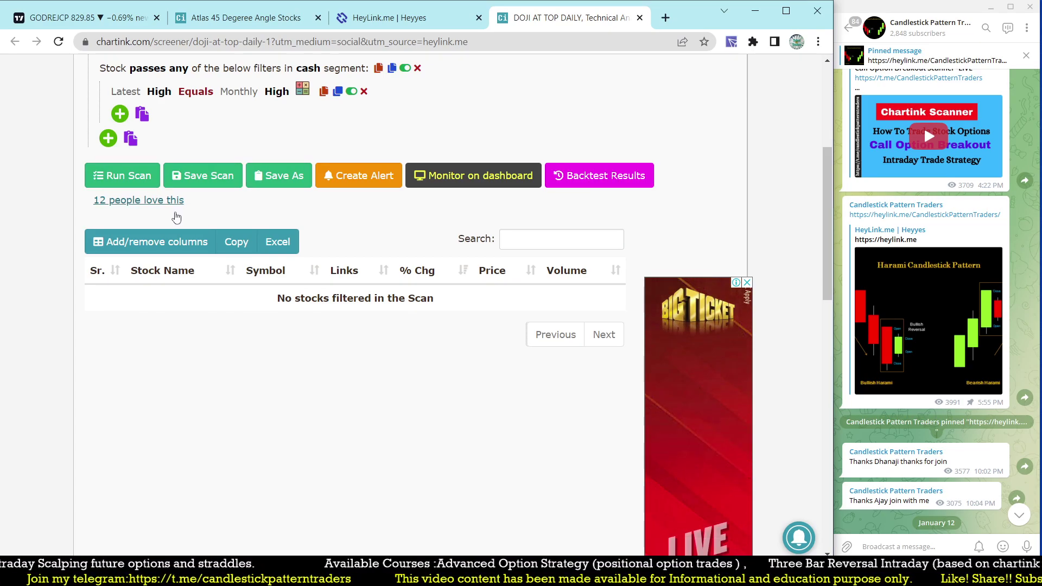
scroll(228, 214, "up", 2)
scroll(252, 202, "down", 1)
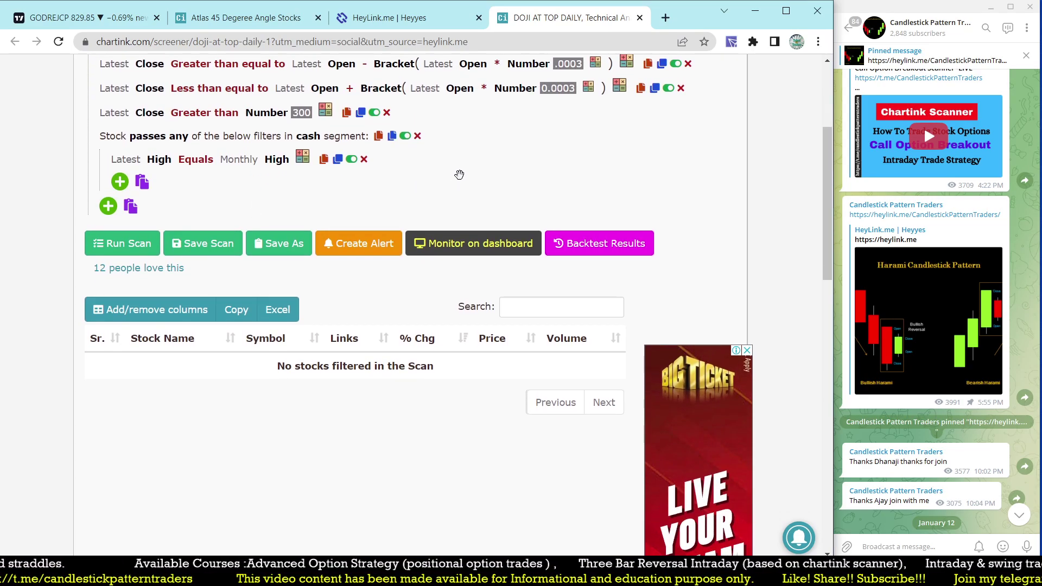
scroll(459, 175, "down", 5)
scroll(460, 179, "up", 4)
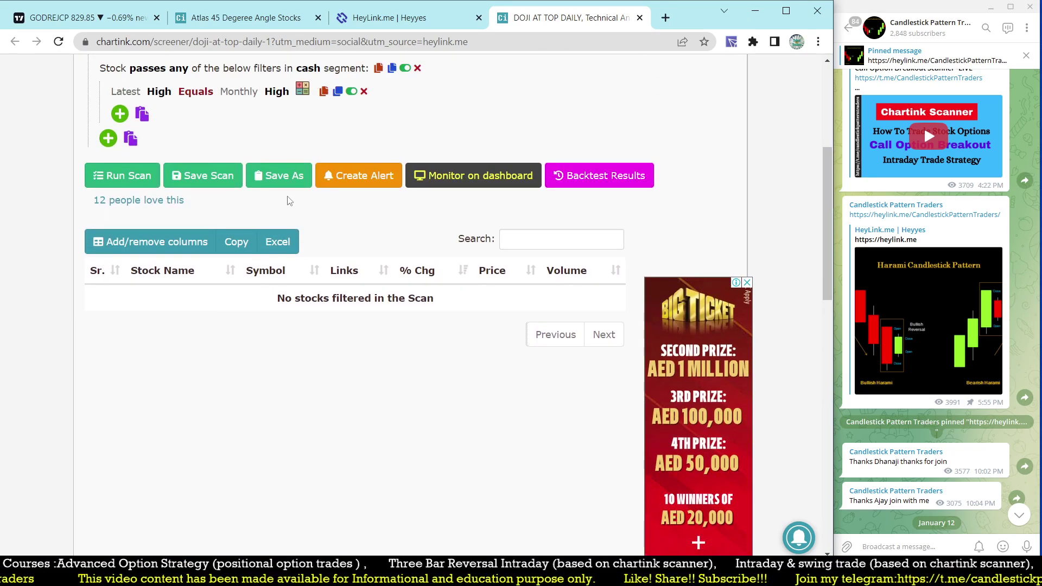
scroll(495, 229, "down", 10)
scroll(495, 229, "down", 4)
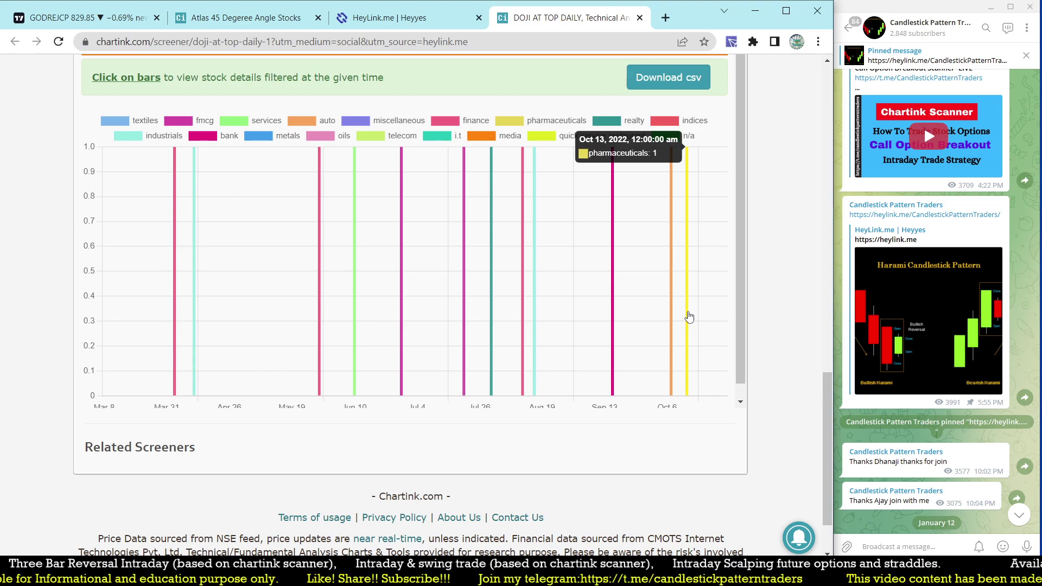
- List the 13-10-2022 pharmaceuticals match, TORNTPHARM (Largecap), then return to the filters
left_click(687, 316)
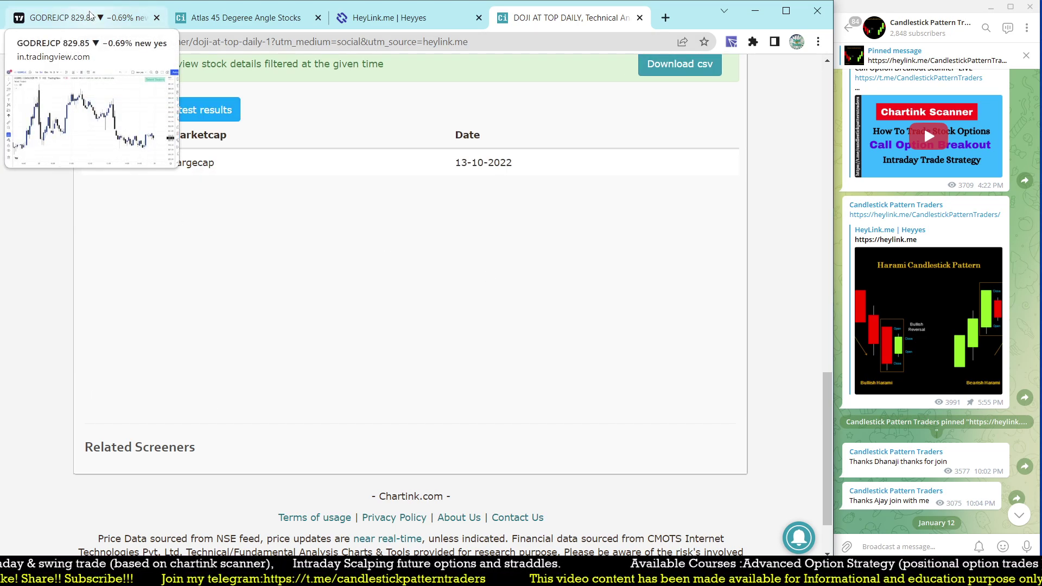
scroll(228, 234, "up", 10)
scroll(228, 234, "up", 8)
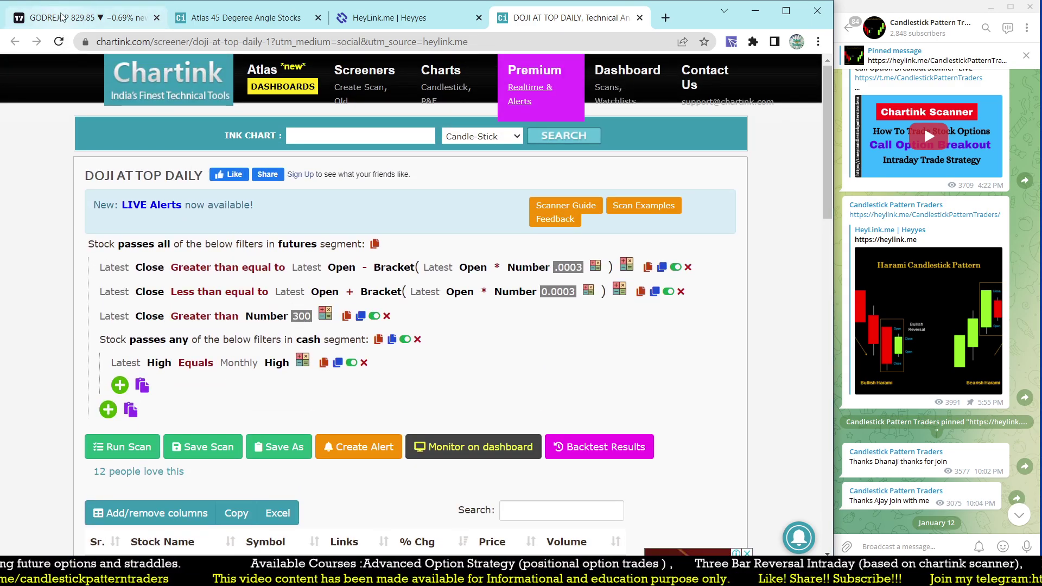
- Load TORNTPHARM (NSE) in TradingView on 1D candles, panned to the 13 October 2022 doji
left_click(81, 17)
type("TORR")
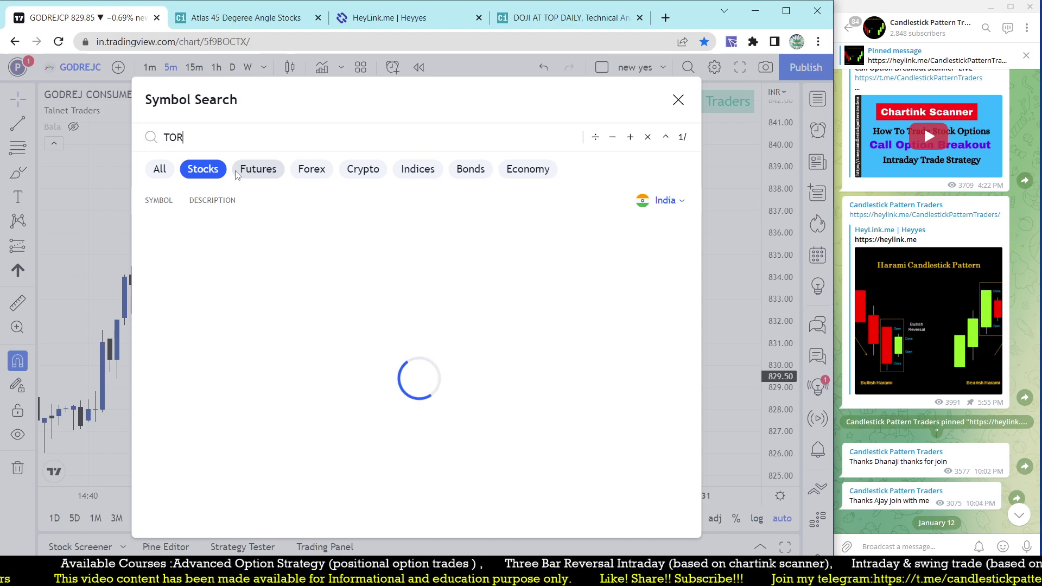
left_click(291, 228)
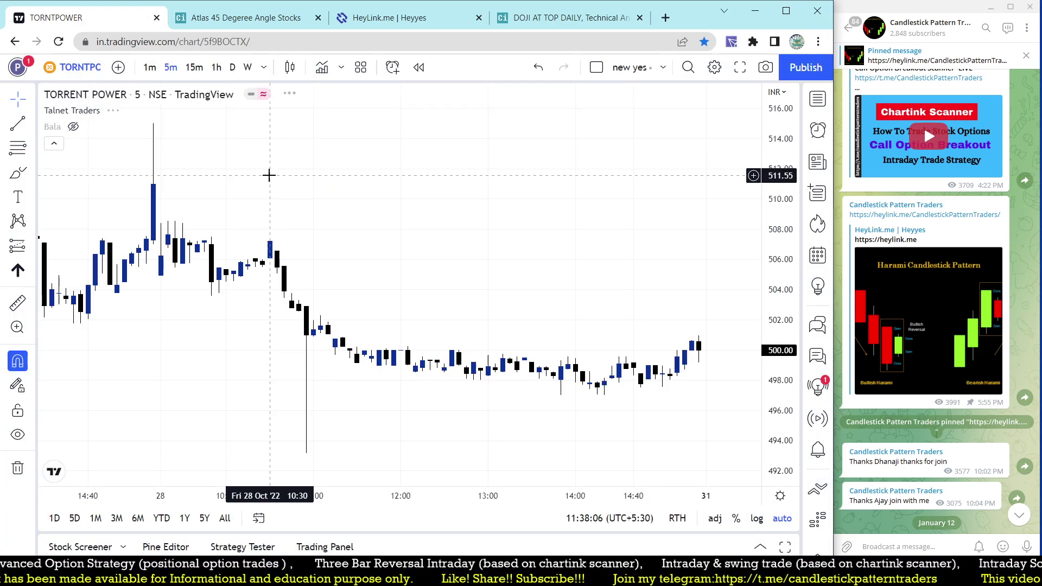
type("TORR")
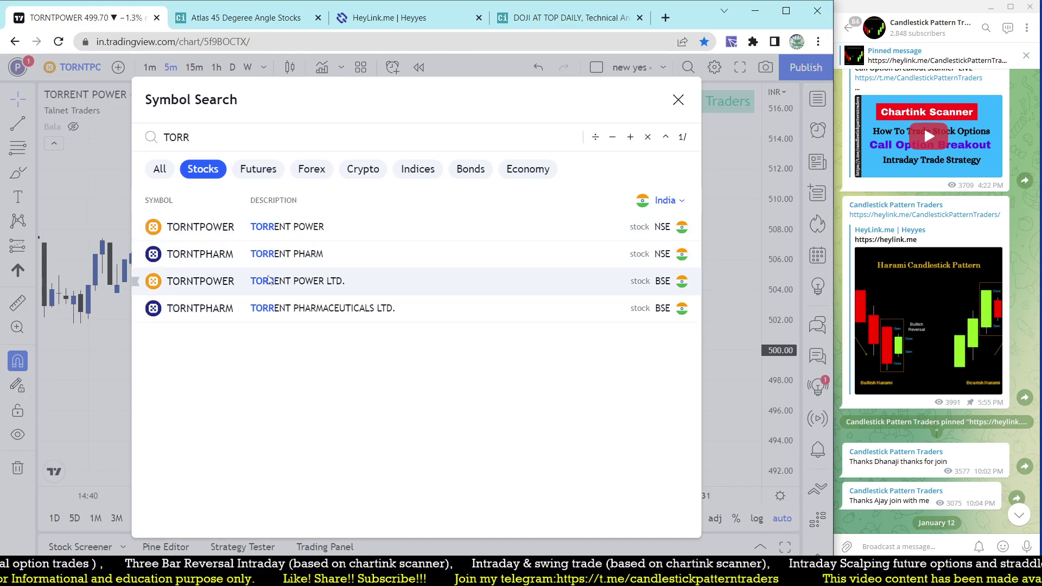
left_click(273, 261)
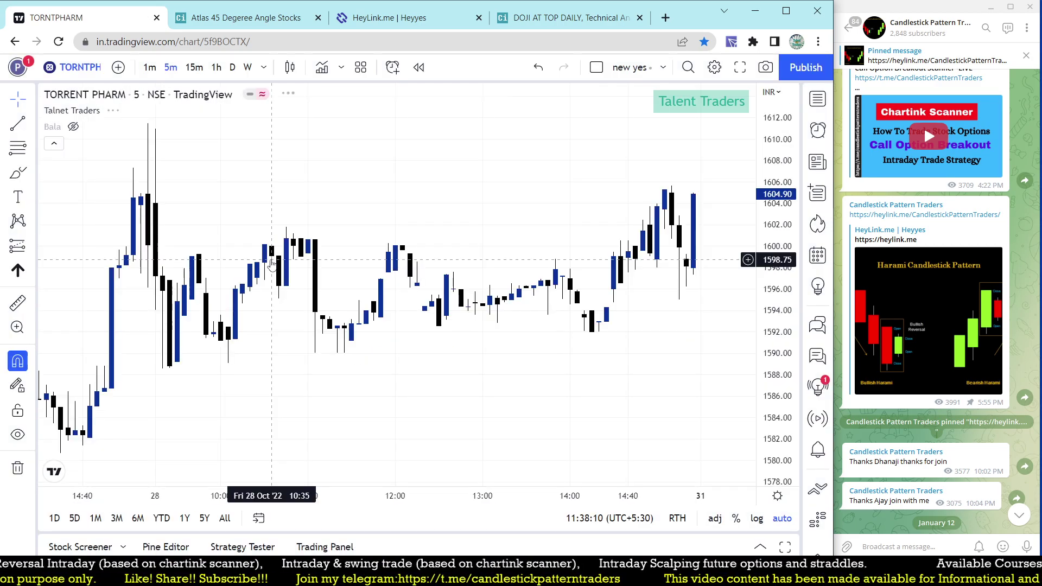
type("1D")
key("Return")
scroll(443, 371, "up", 3)
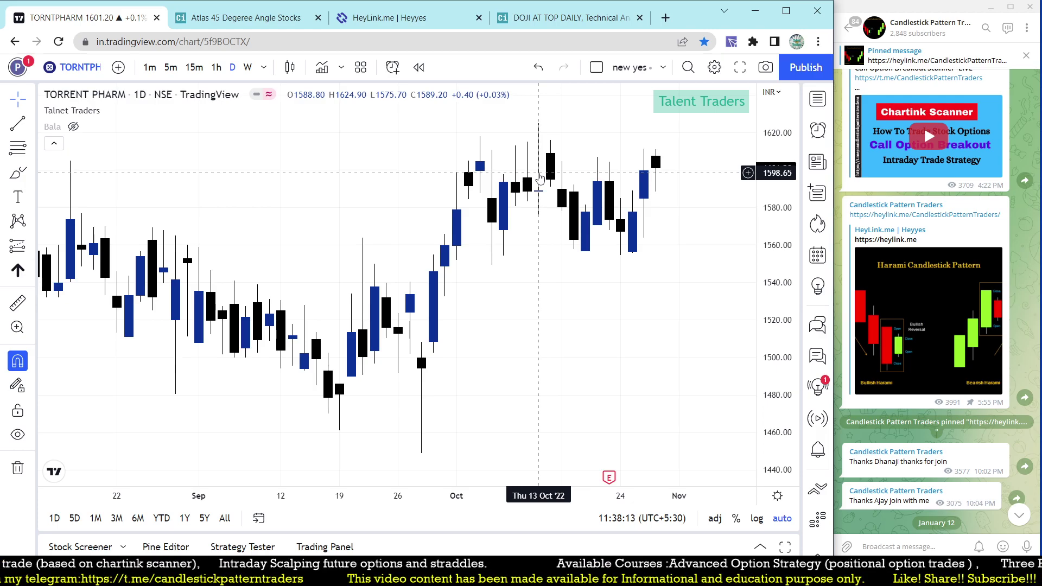
left_click_drag(540, 178, 435, 205)
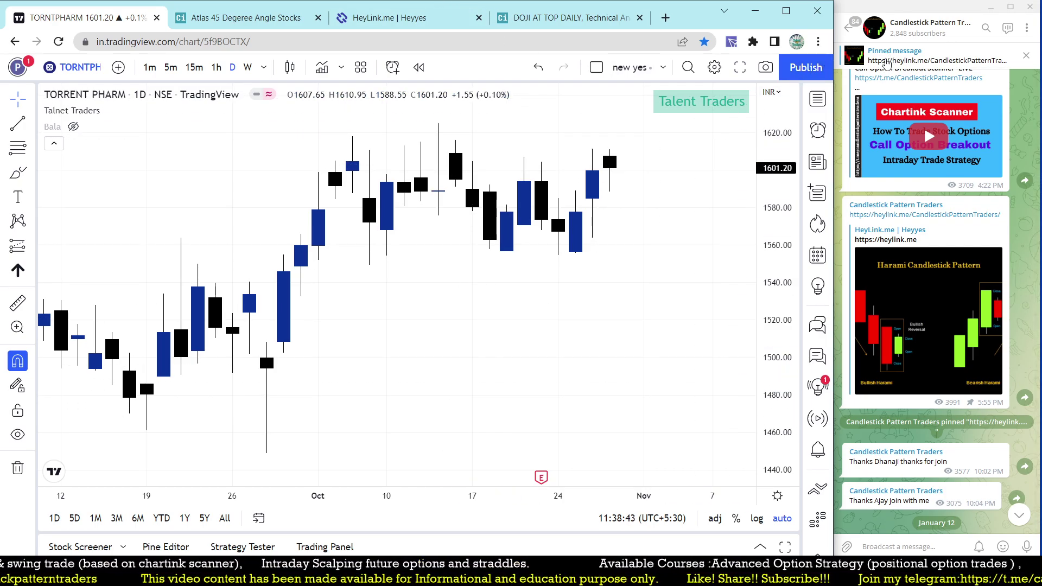
- Return to the HeyLink.me page and browse its Double Candlestick Patterns list back to the top
left_click(404, 19)
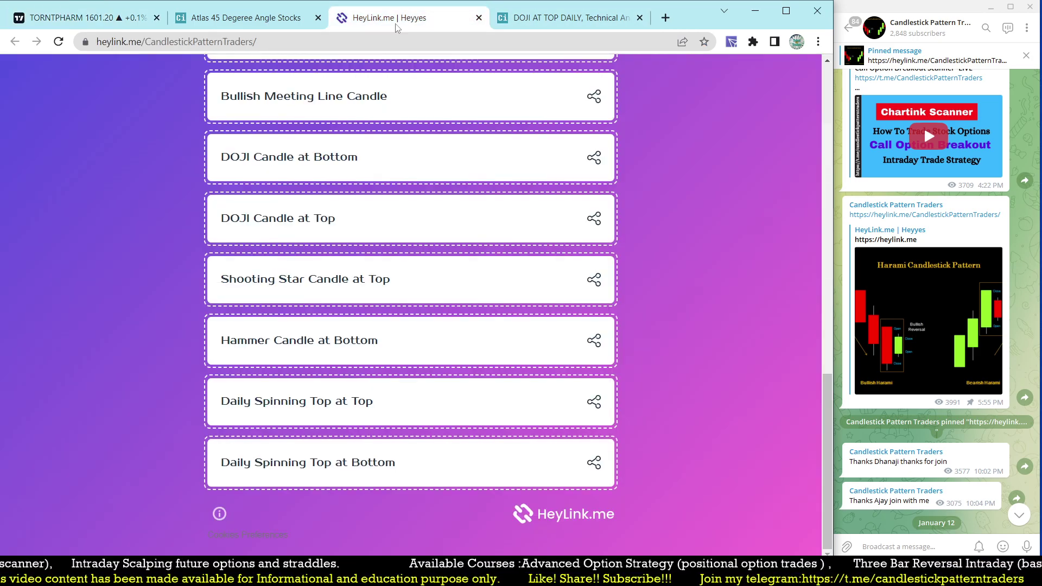
scroll(384, 307, "up", 7)
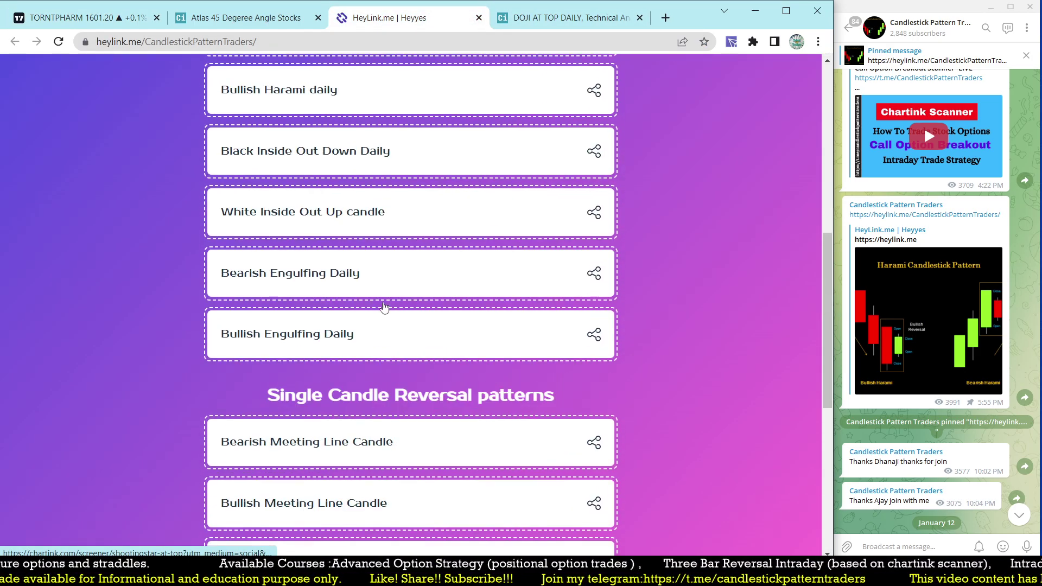
scroll(383, 308, "up", 7)
scroll(383, 308, "down", 10)
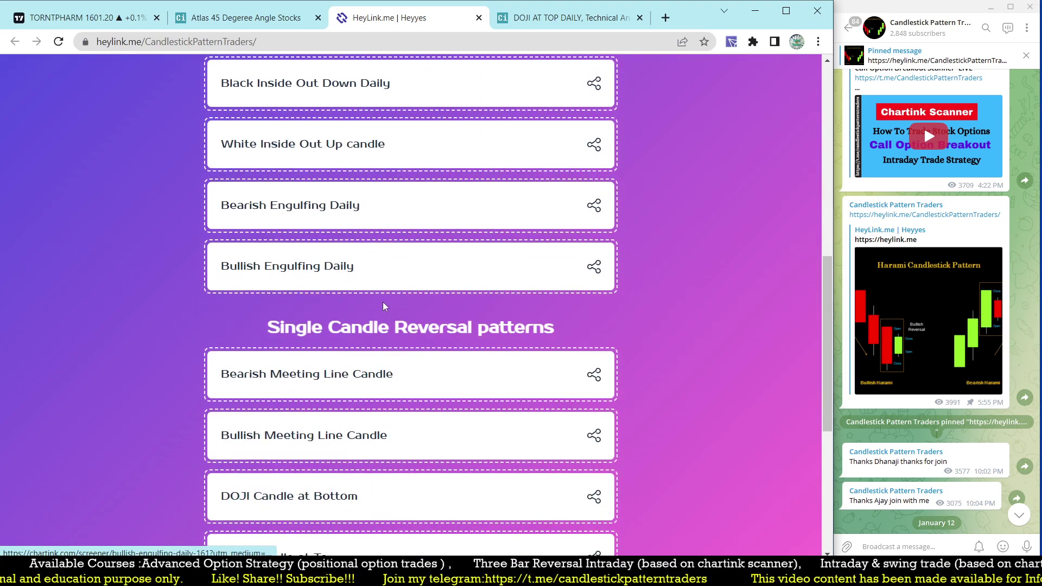
scroll(384, 308, "down", 6)
scroll(383, 308, "up", 6)
scroll(383, 307, "up", 6)
scroll(383, 308, "down", 1)
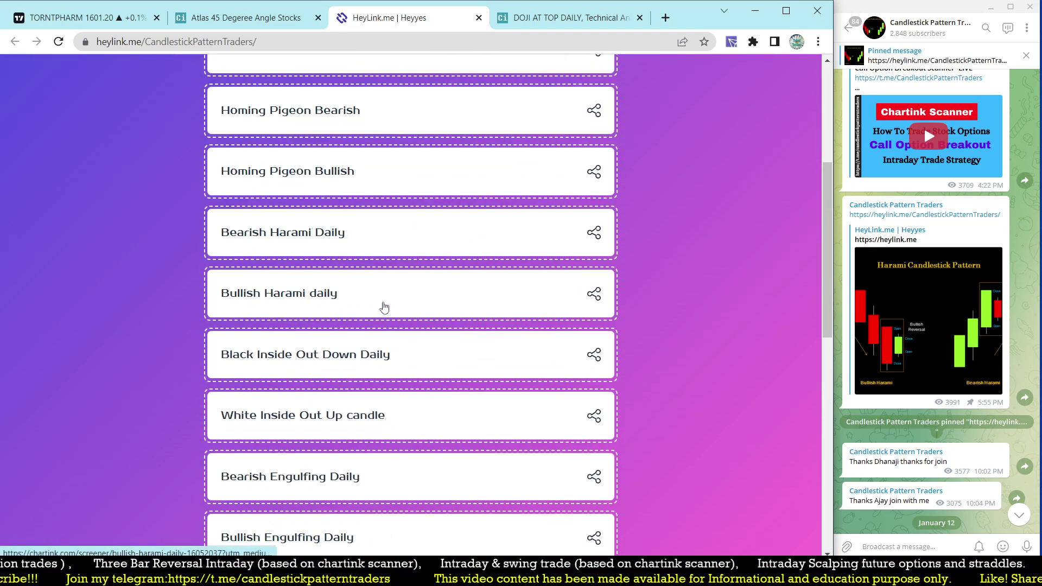
scroll(383, 308, "up", 5)
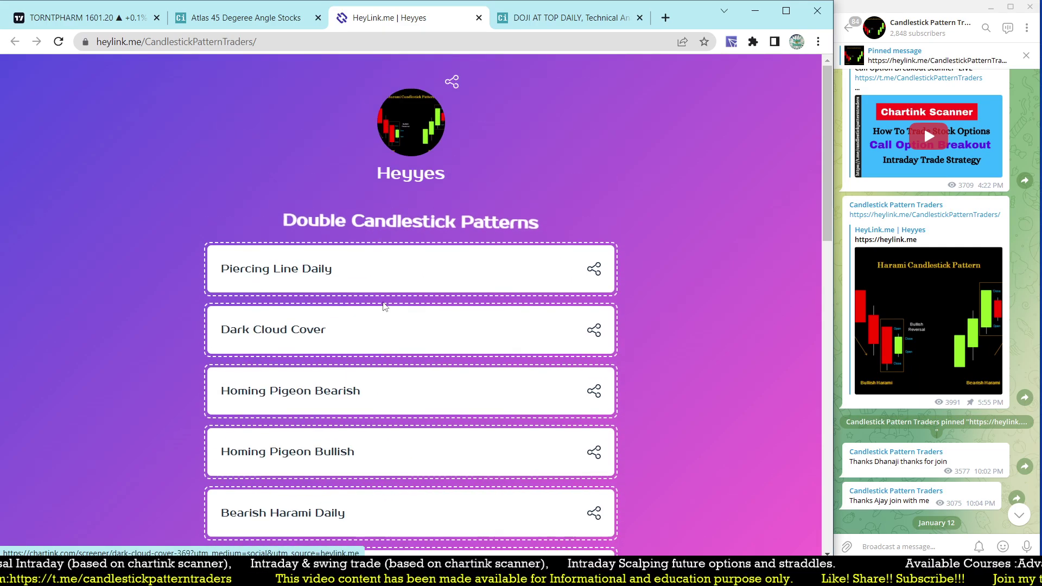
scroll(384, 308, "down", 4)
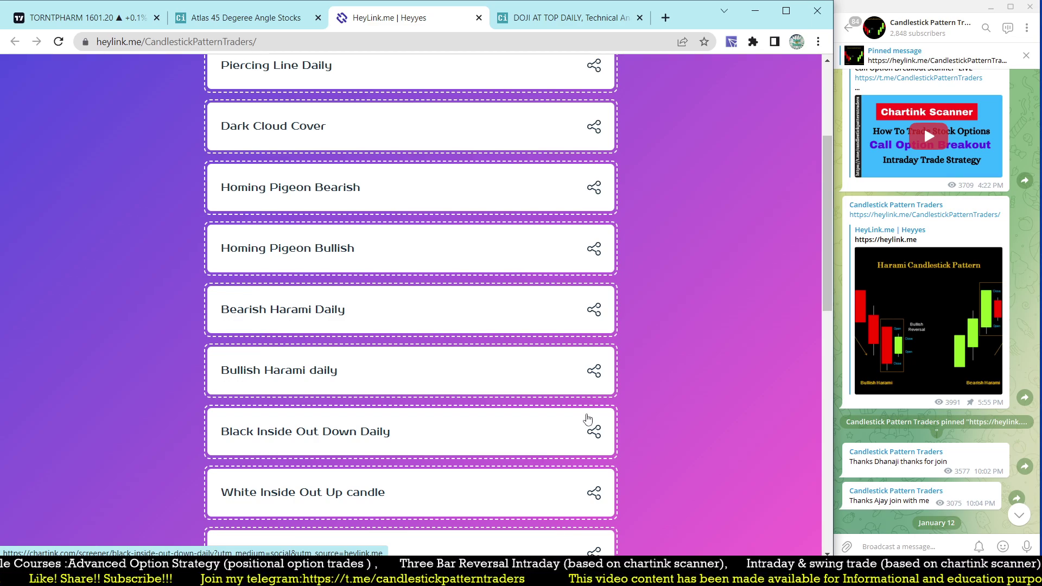
scroll(575, 228, "up", 3)
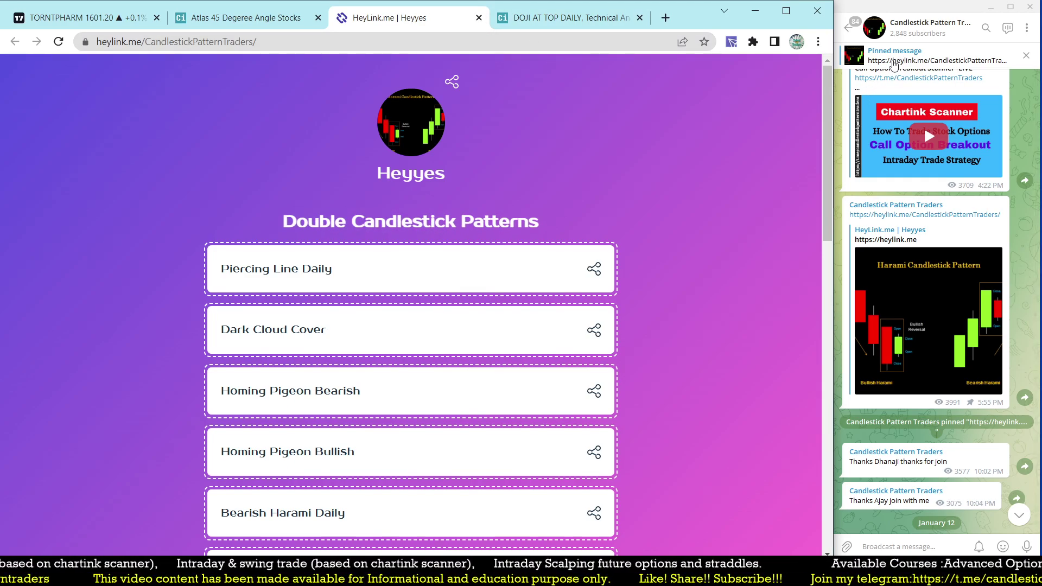
- Close the HeyLink.me and DOJI AT TOP DAILY tabs and go back to the TORRENT PHARM chart
left_click(479, 18)
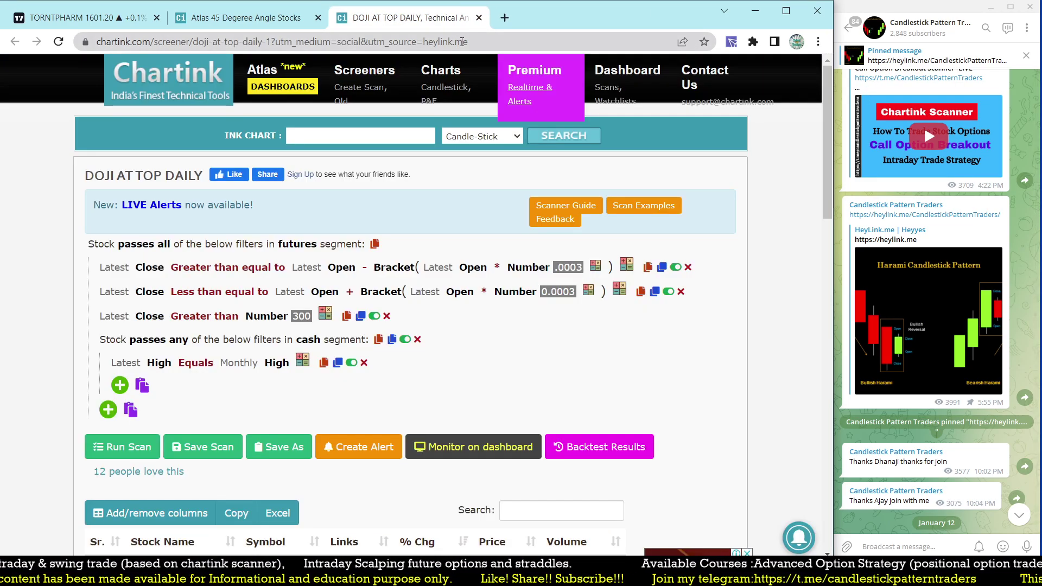
left_click(479, 17)
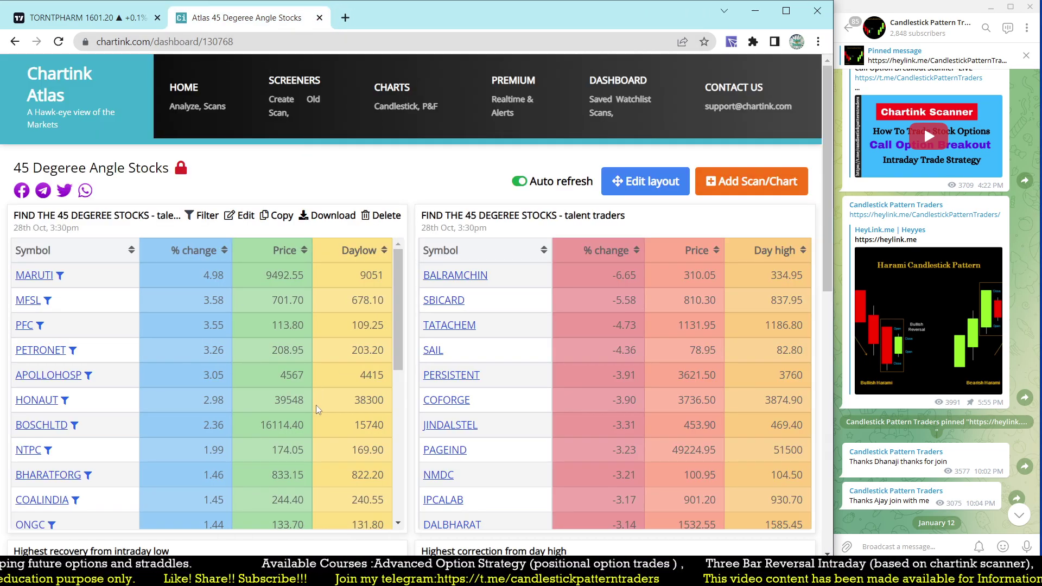
left_click(81, 18)
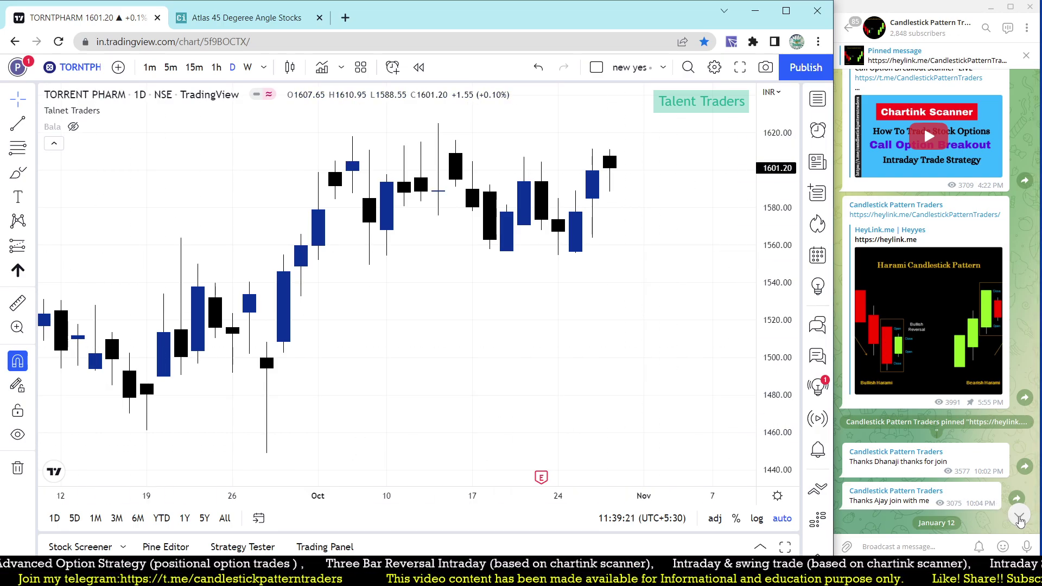
- Jump to the newest Telegram messages, then scroll up to the MFSL Intraday Scalper Buy at 684
left_click(1019, 521)
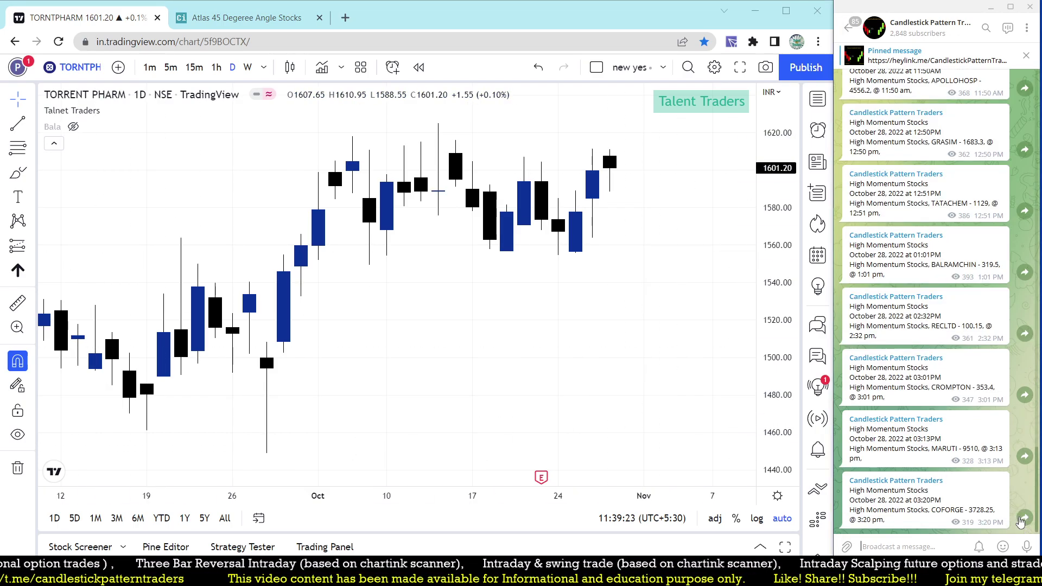
scroll(947, 431, "down", 5)
scroll(939, 444, "up", 5)
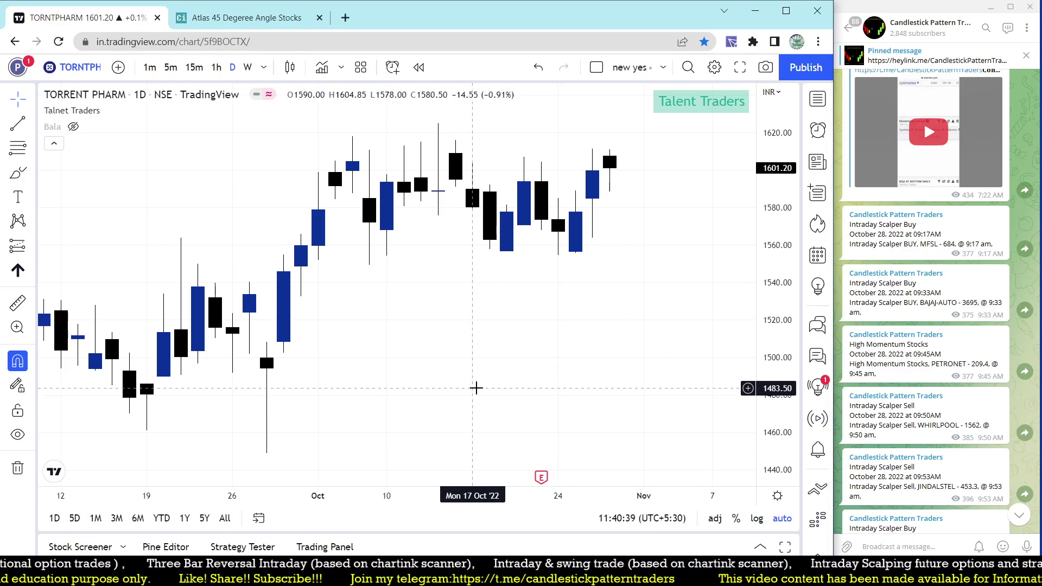
- Load the MFSL (NSE) daily chart and adjust its visible July–November range
type("MFSL")
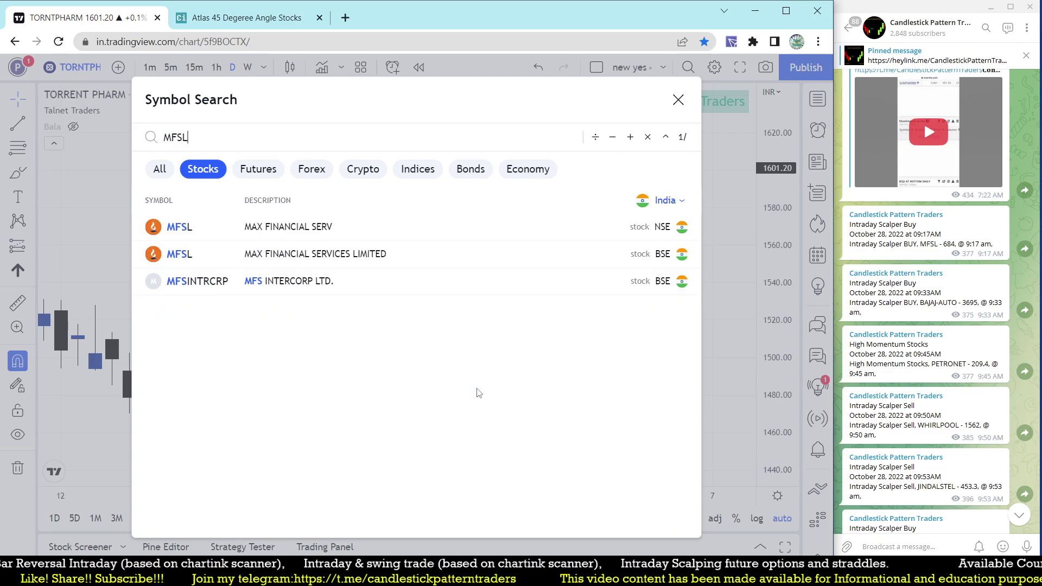
left_click(314, 233)
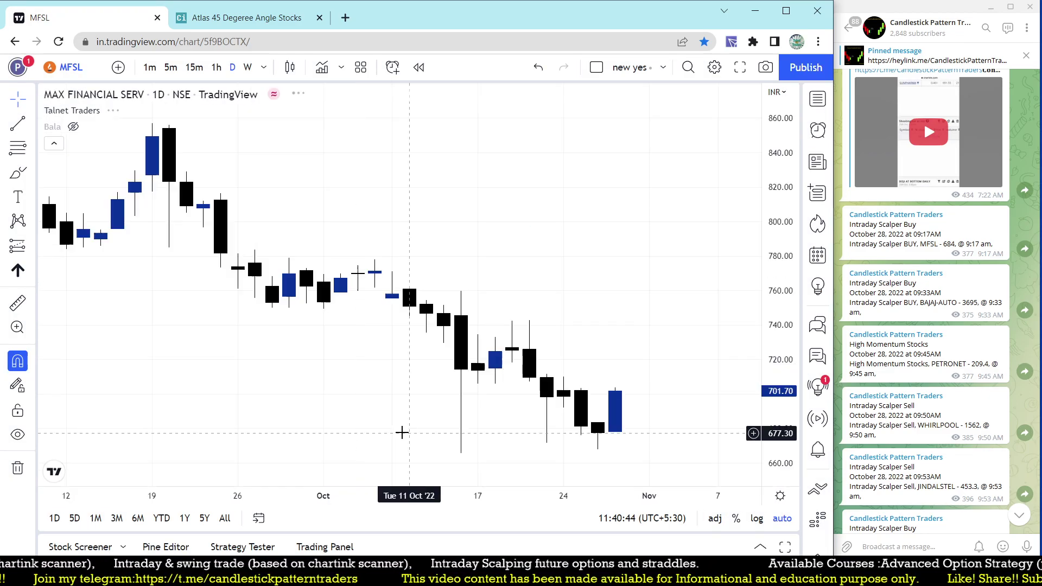
scroll(537, 337, "down", 3)
scroll(537, 338, "up", 5)
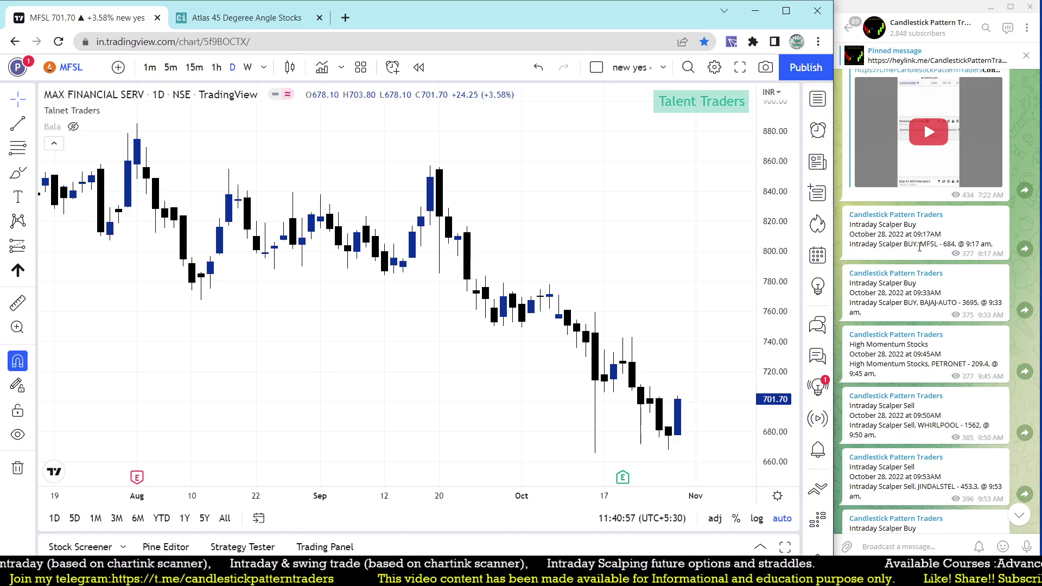
- Switch the MFSL chart to 5-minute, then 1-minute candles, zoomed on the 28 Oct session
key("5")
key("Return")
scroll(922, 272, "down", 1)
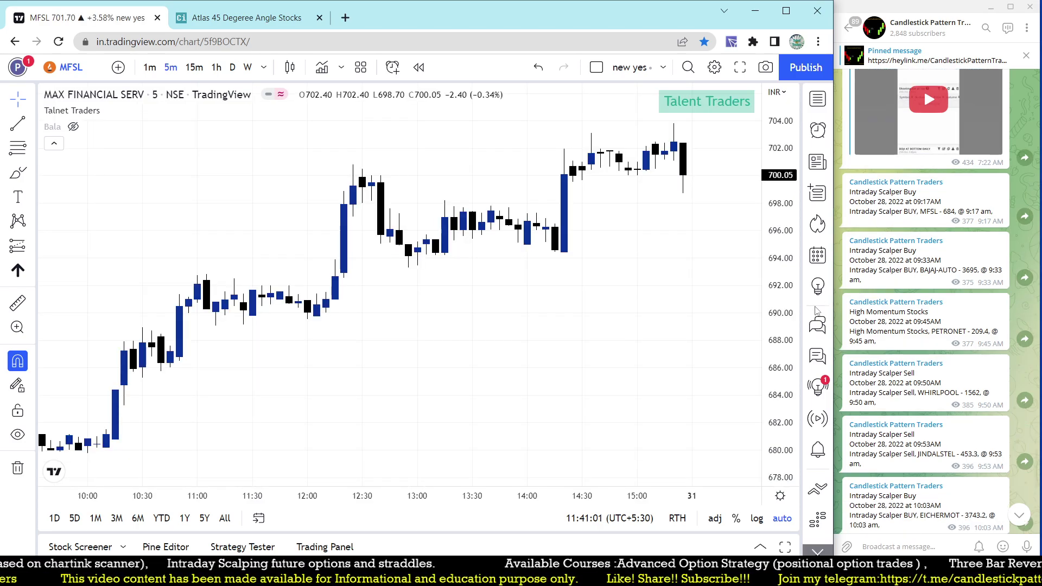
scroll(558, 286, "down", 3)
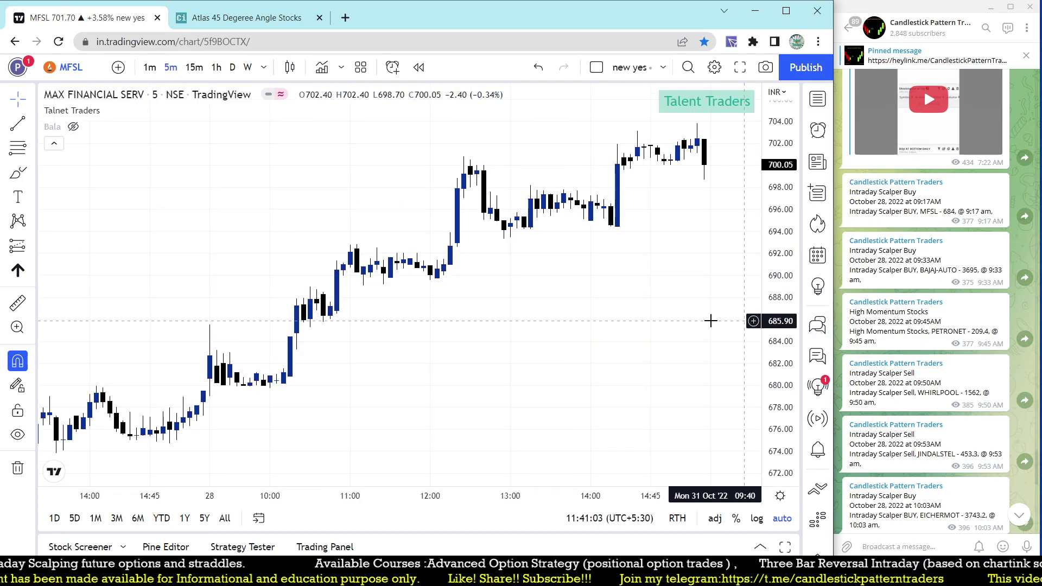
scroll(468, 333, "down", 3)
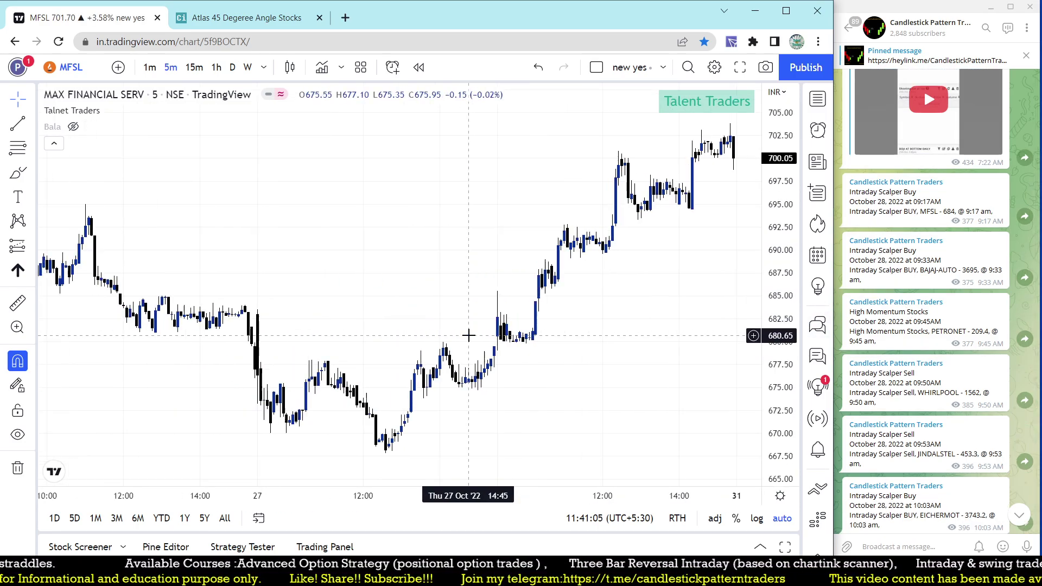
scroll(524, 386, "up", 2)
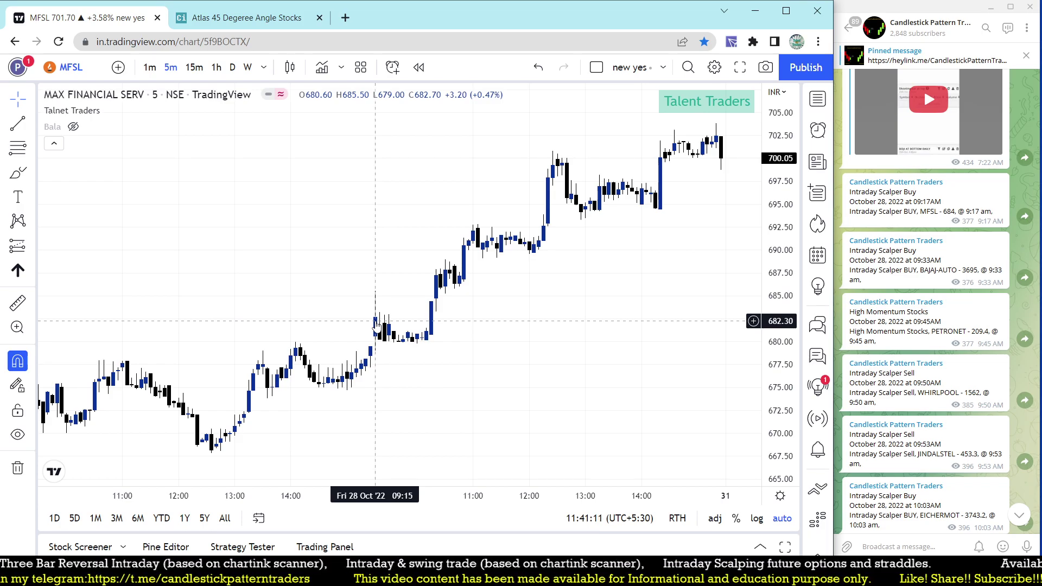
scroll(375, 326, "up", 1)
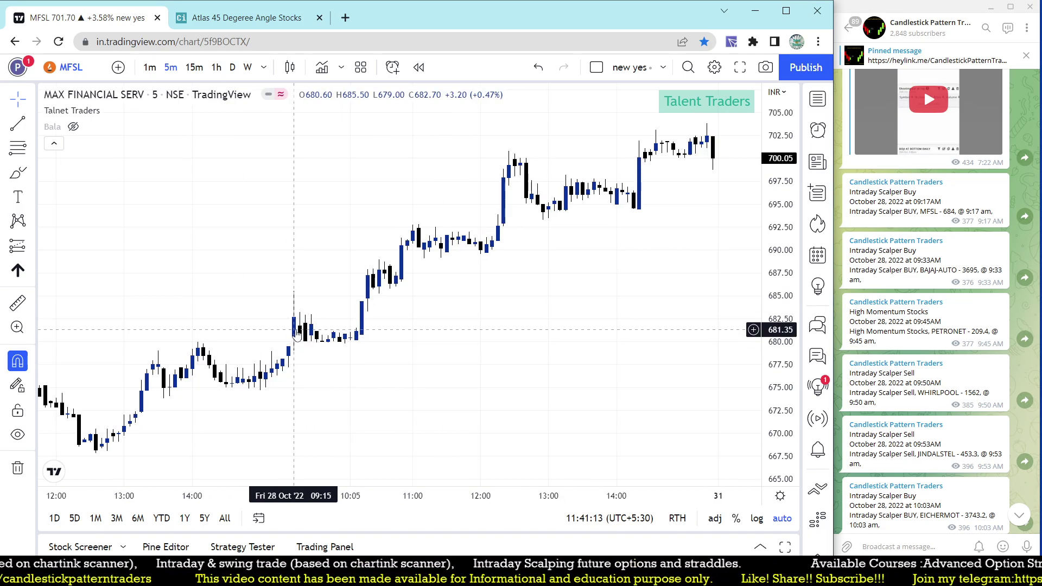
type("1")
key("Return")
- Pan and zoom the MFSL 1-minute chart back to the 28 Oct session open
scroll(358, 318, "up", 3)
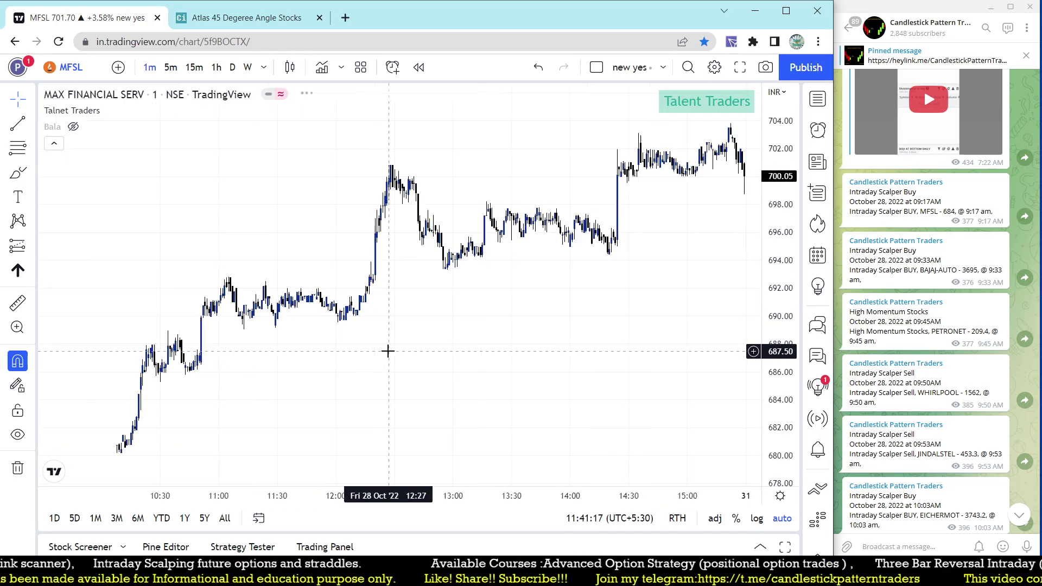
left_click_drag(549, 360, 456, 396)
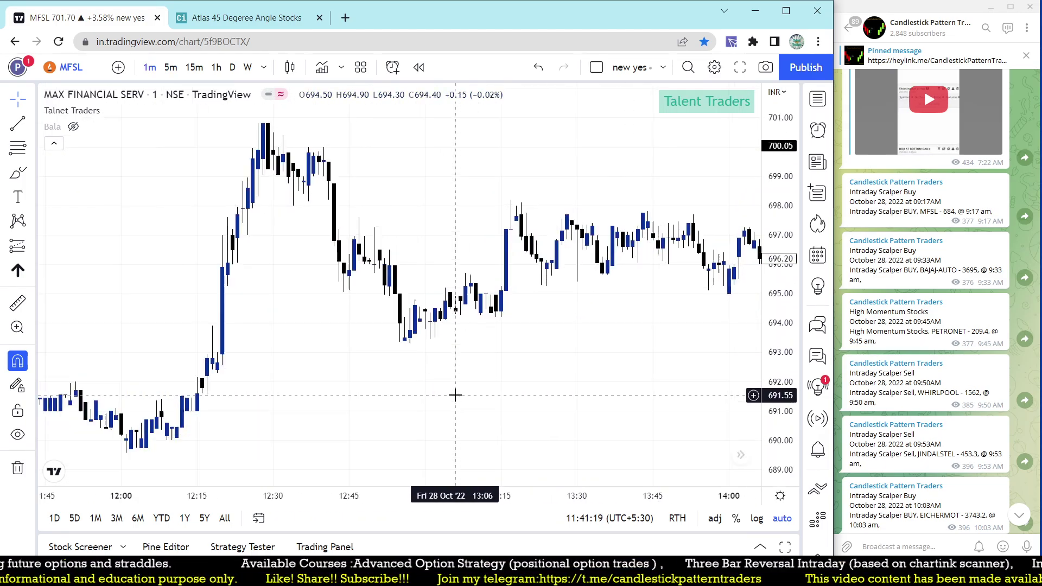
scroll(498, 391, "up", 3)
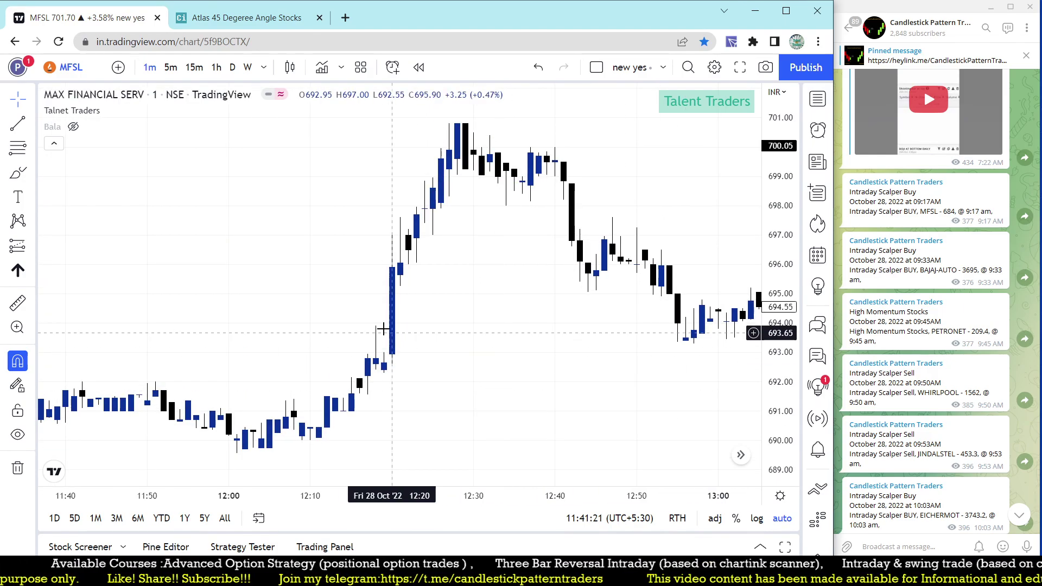
scroll(428, 378, "down", 2)
left_click_drag(429, 378, 640, 326)
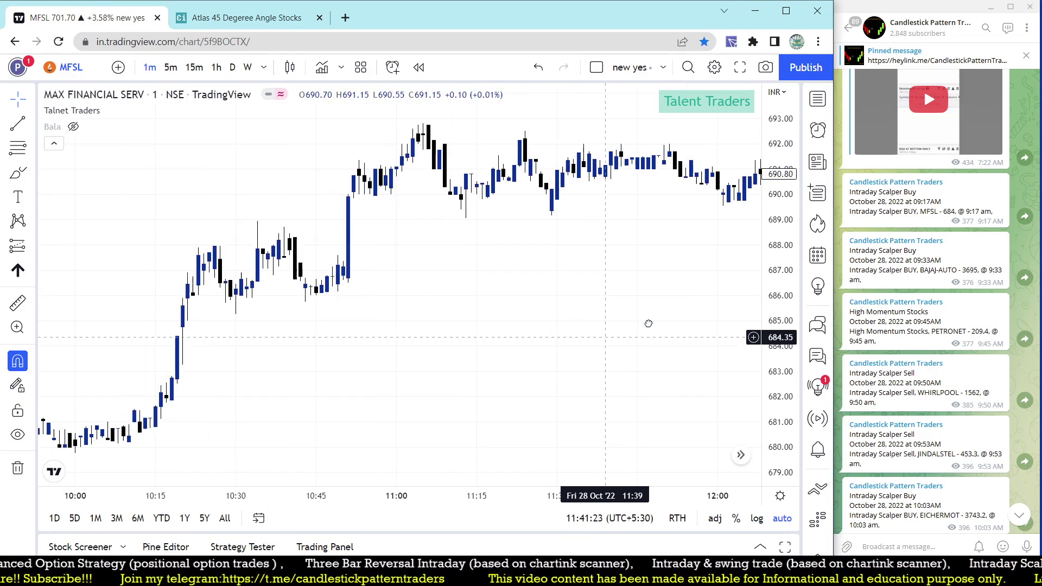
left_click_drag(516, 360, 675, 302)
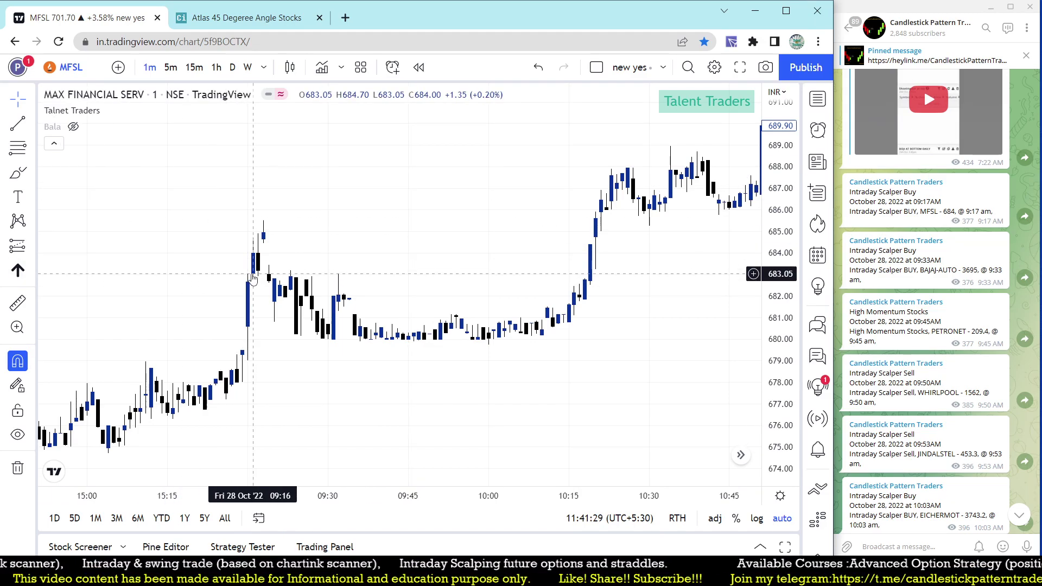
scroll(433, 226, "up", 5)
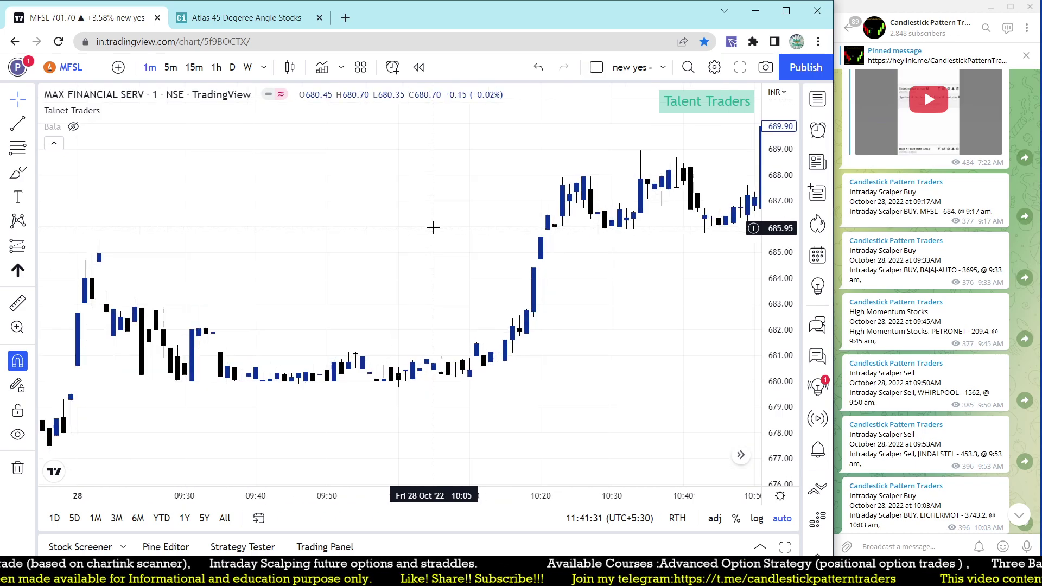
scroll(458, 340, "up", 3)
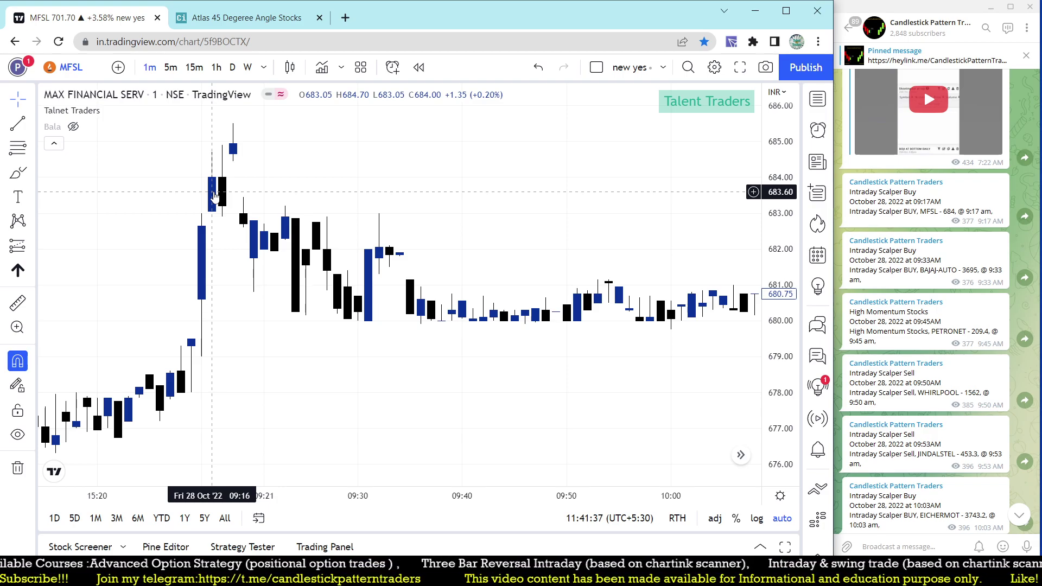
- Check the MFSL buy alert and start a ruler measurement at the 684.00 candle
left_click(941, 213)
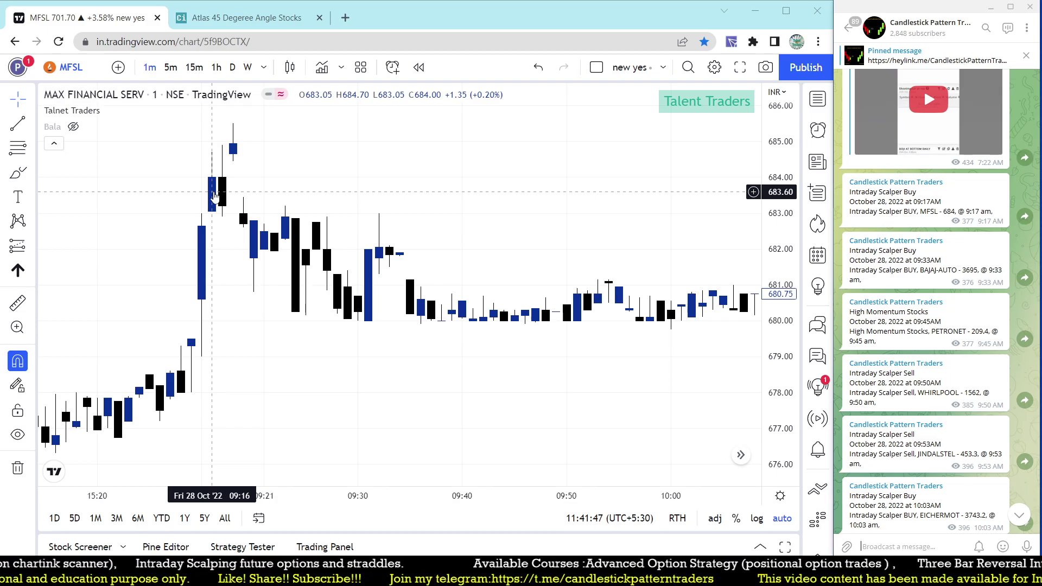
left_click(18, 304)
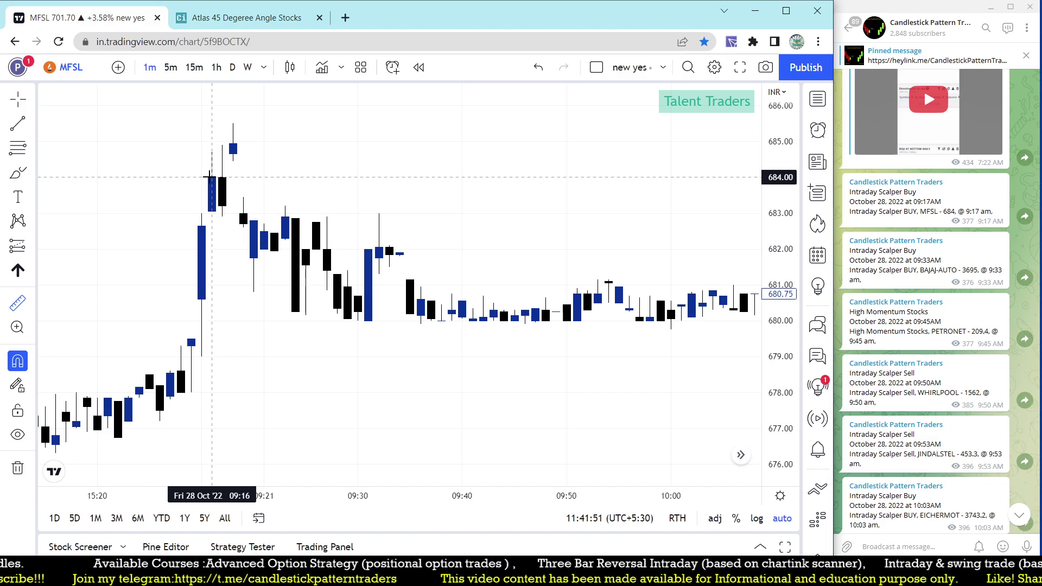
left_click(208, 176)
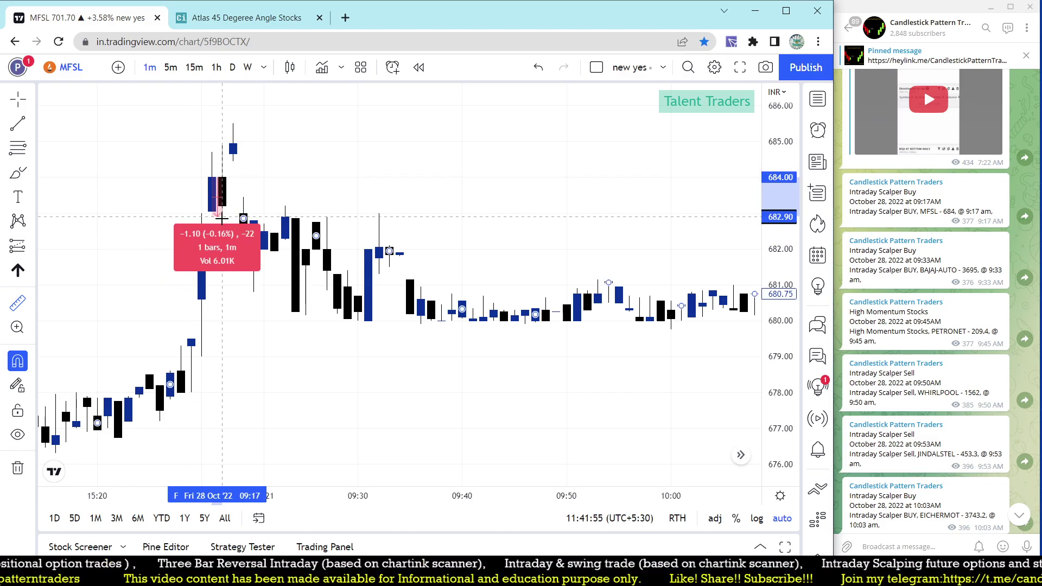
- Fix the ruler at 679.00, then zoom out and pan to the later morning up to 11:00
left_click(203, 359)
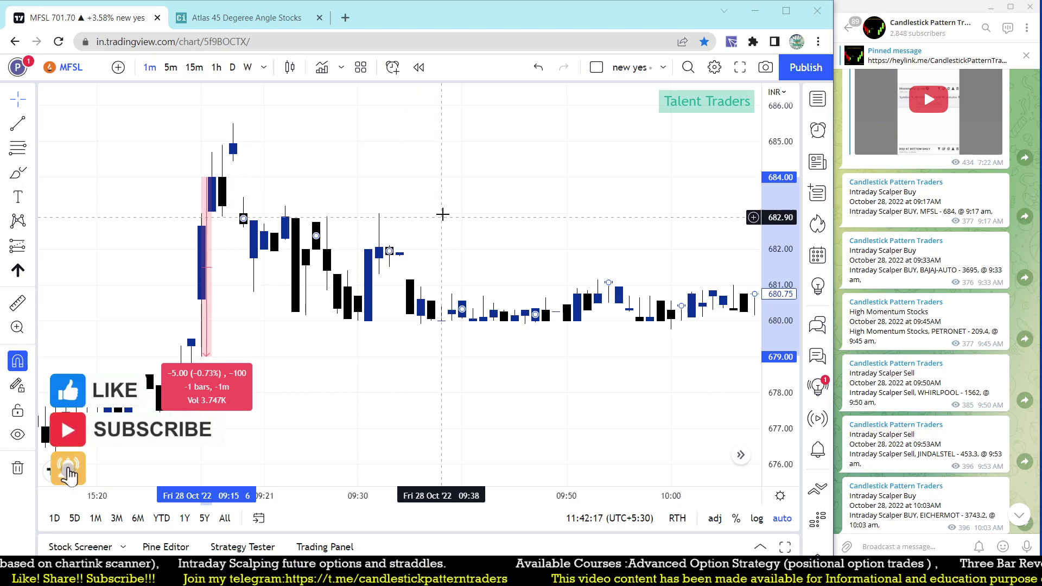
scroll(442, 214, "down", 5)
left_click_drag(546, 314, 236, 339)
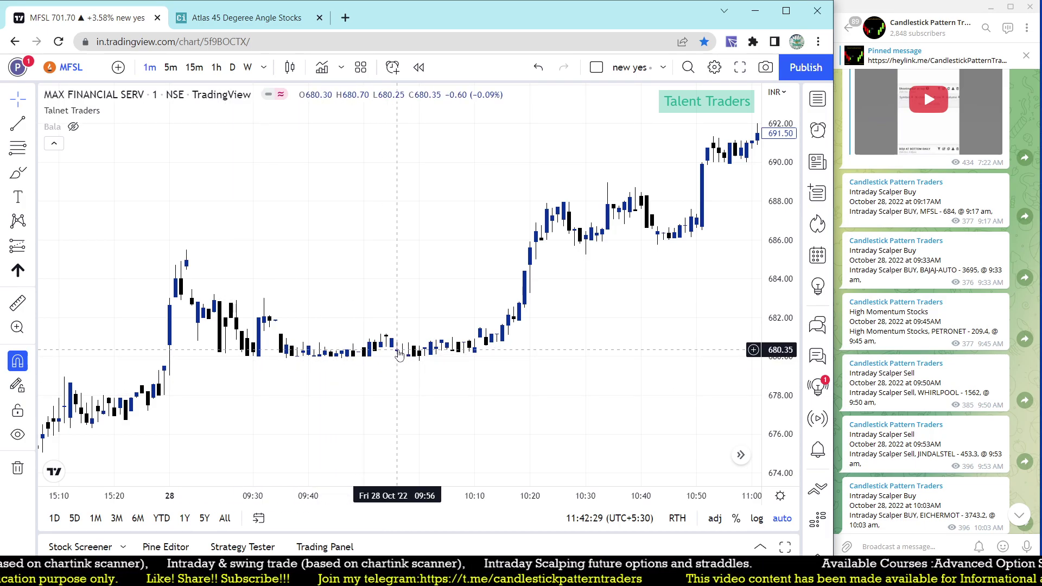
- Zoom out and pan the MFSL chart through the 11:00–15:12 afternoon bars
scroll(627, 302, "down", 5)
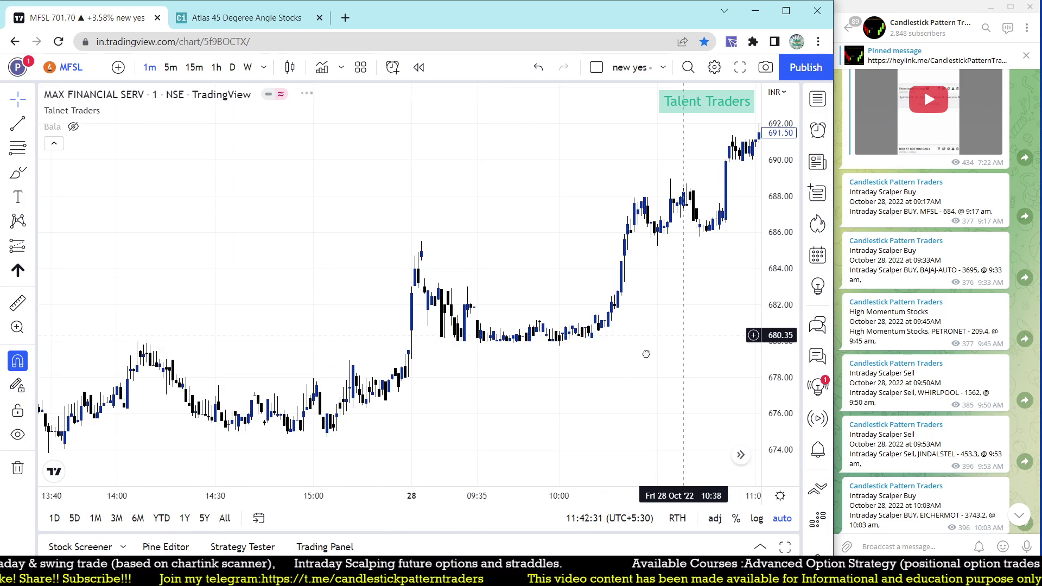
left_click_drag(662, 349, 290, 423)
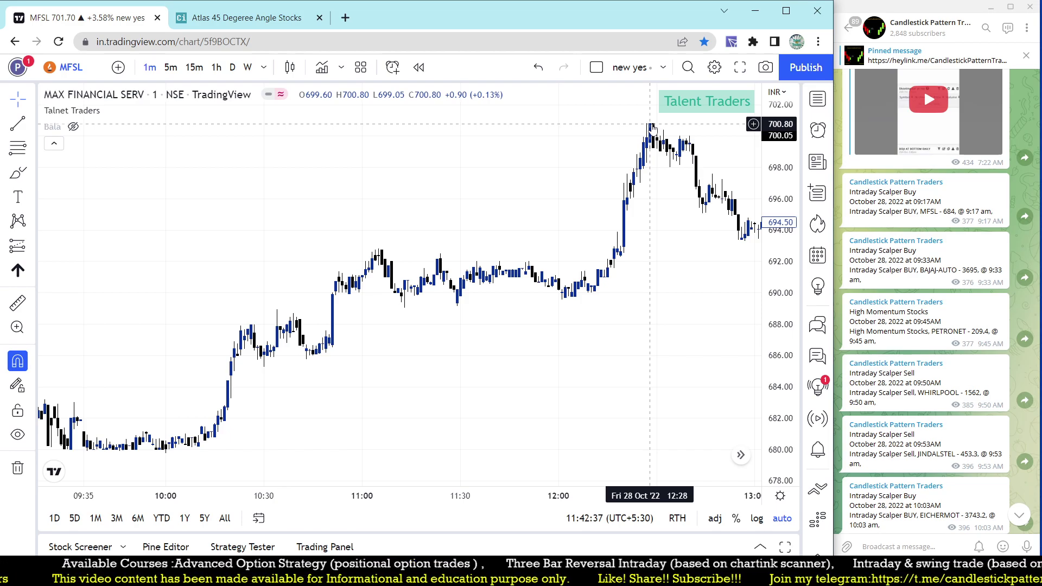
scroll(689, 246, "down", 2)
left_click_drag(688, 246, 256, 365)
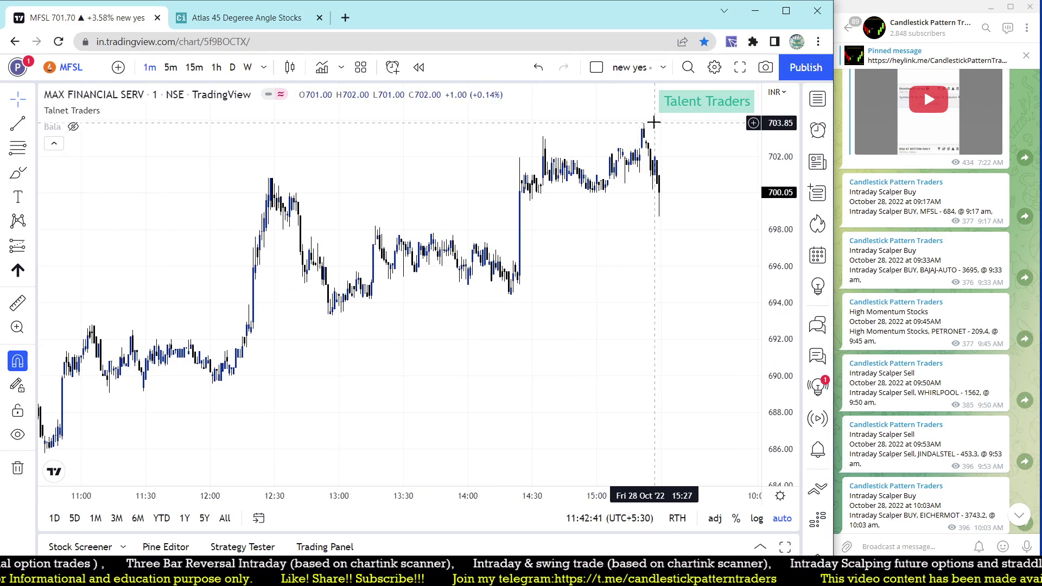
scroll(645, 136, "down", 3)
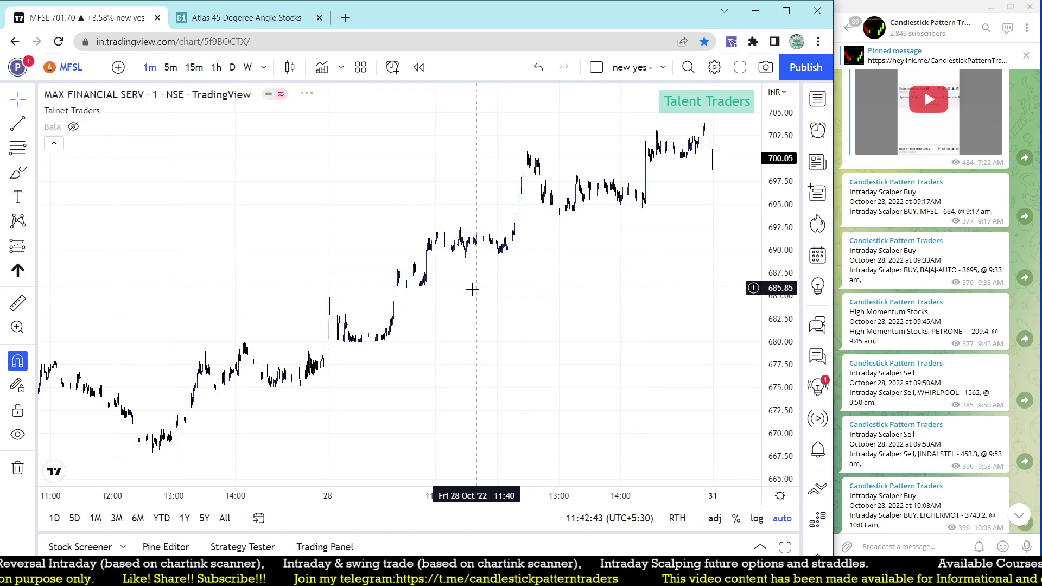
- Switch MFSL to 5-minute candles and read the BAJAJ-AUTO buy alert in Telegram
key("5")
key("Return")
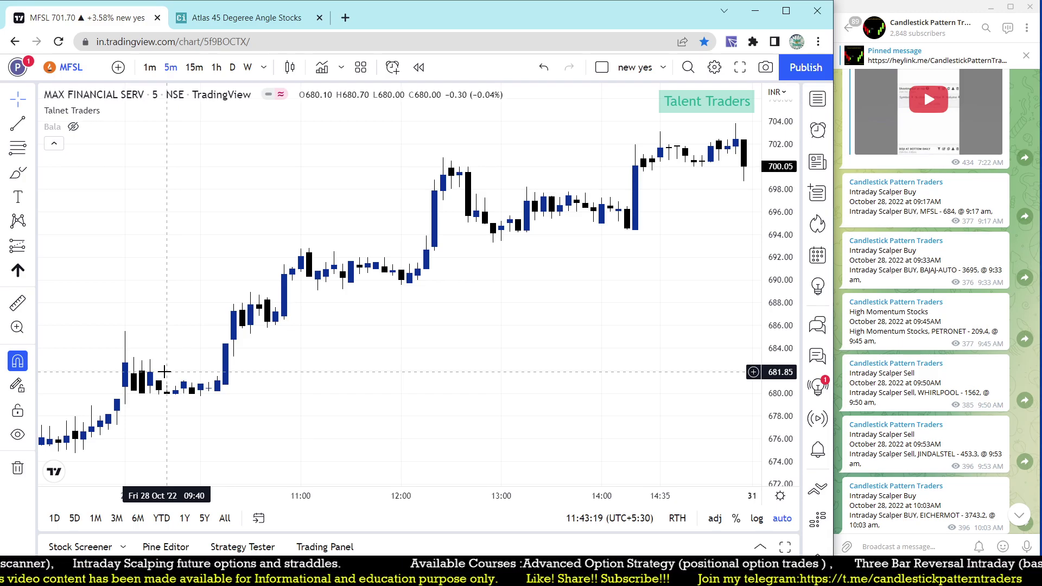
left_click(984, 271)
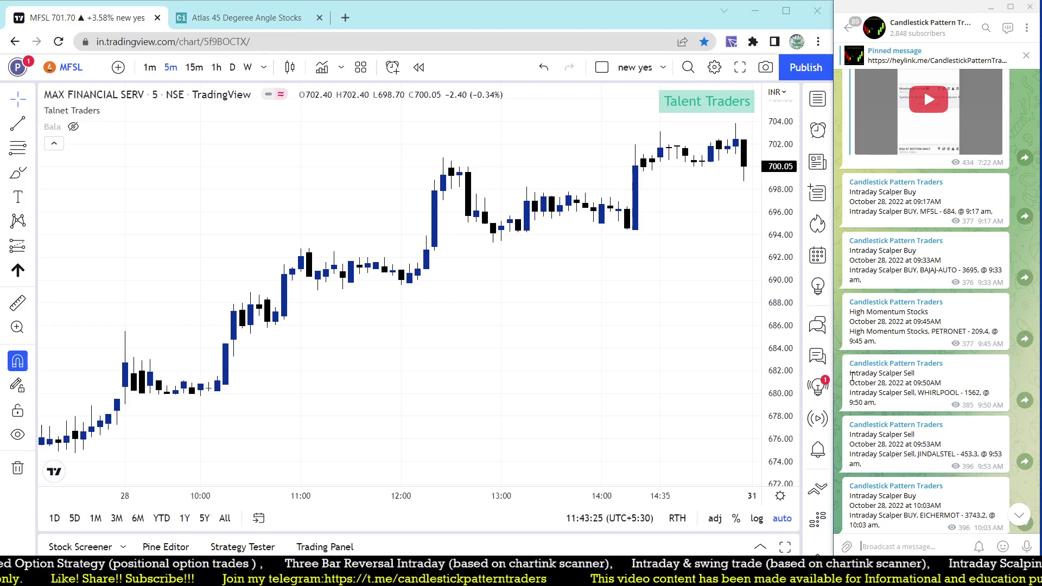
left_click(386, 373)
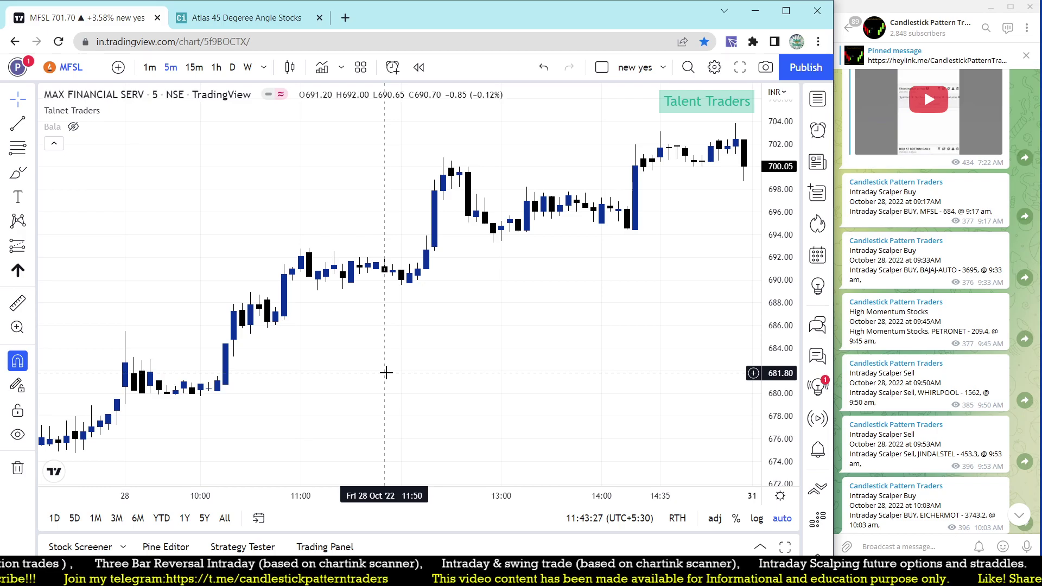
- Load the BAJAJ_AUTO chart by searching 'BAJ' in Symbol Search
type("BAJ")
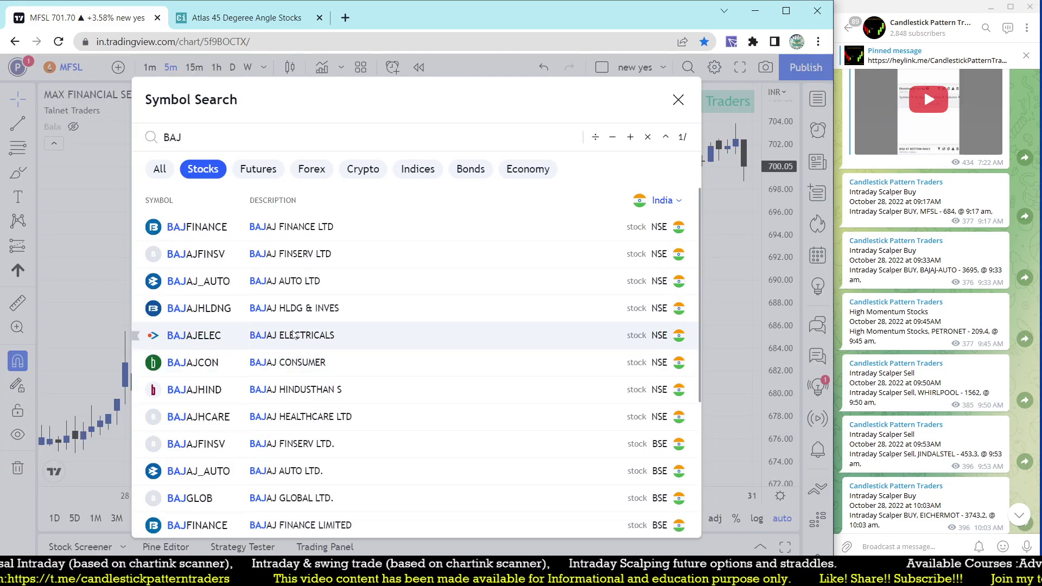
left_click(279, 287)
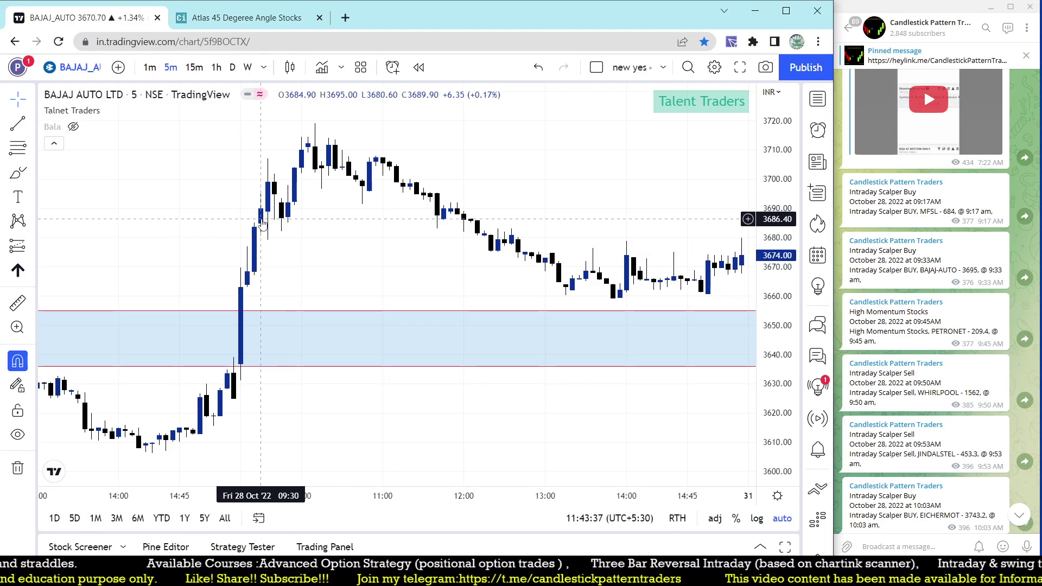
scroll(304, 263, "up", 2)
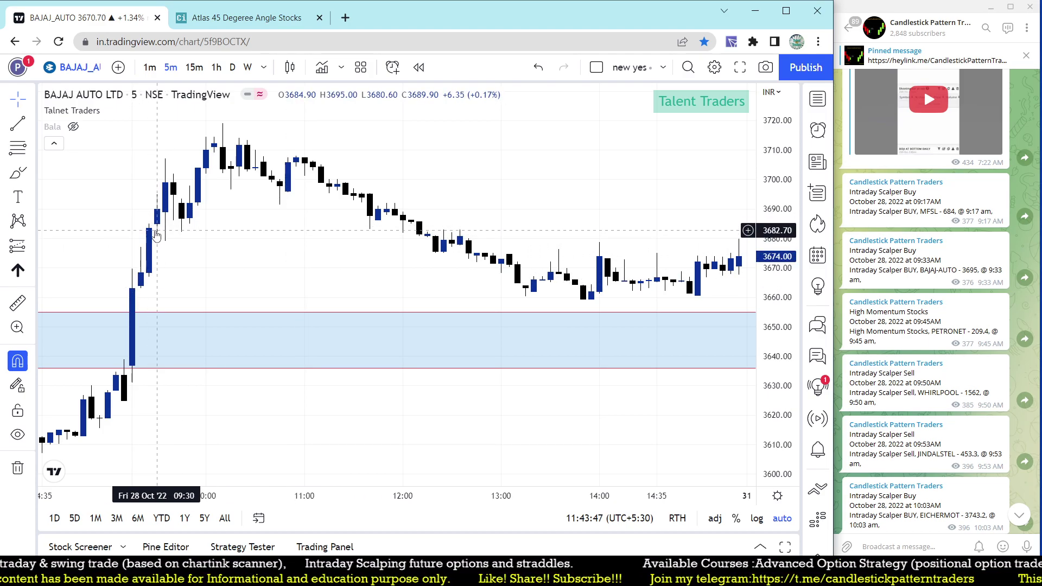
- Set BAJAJ AUTO to 1-minute candles and pan back to the previous afternoon and 28 Oct
type("1")
key("Return")
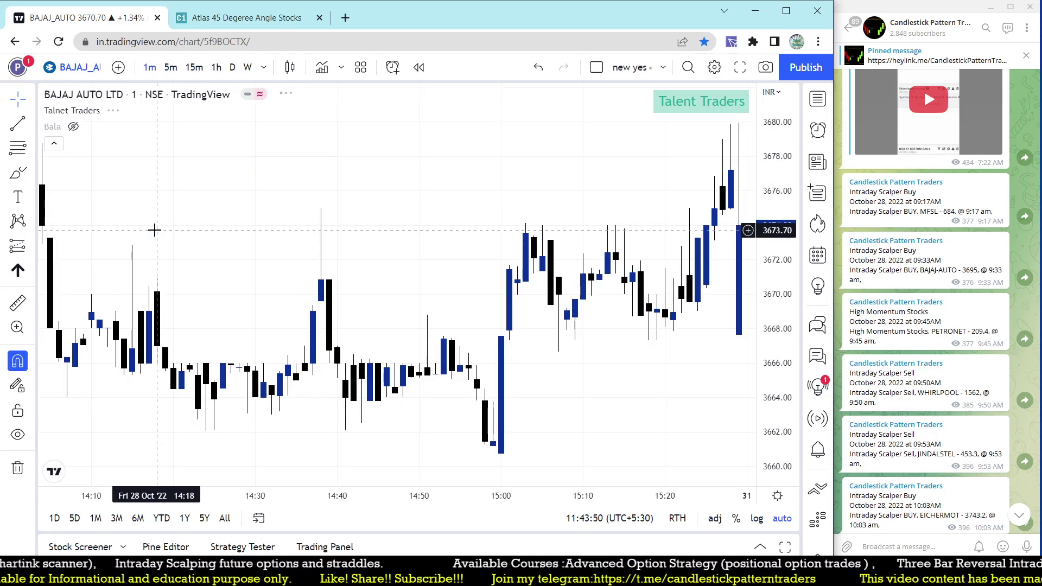
scroll(403, 295, "down", 5)
left_click_drag(399, 291, 581, 316)
scroll(256, 367, "up", 2)
scroll(429, 370, "up", 2)
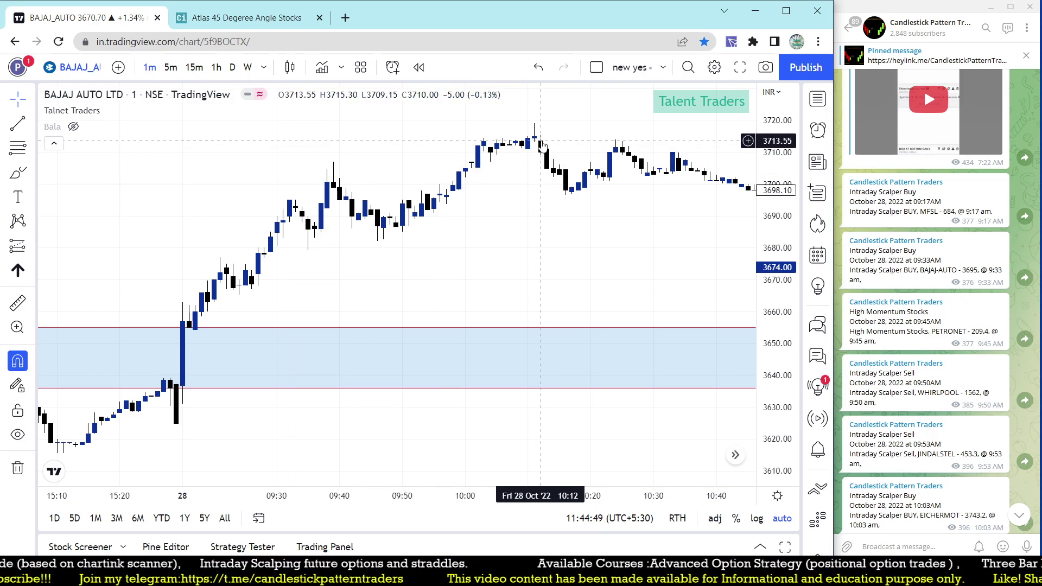
- Frame the 28 Oct 09:30–12:15 bars showing the breakout above the 3640–3655 zone
scroll(529, 147, "down", 3)
left_click_drag(432, 235, 217, 235)
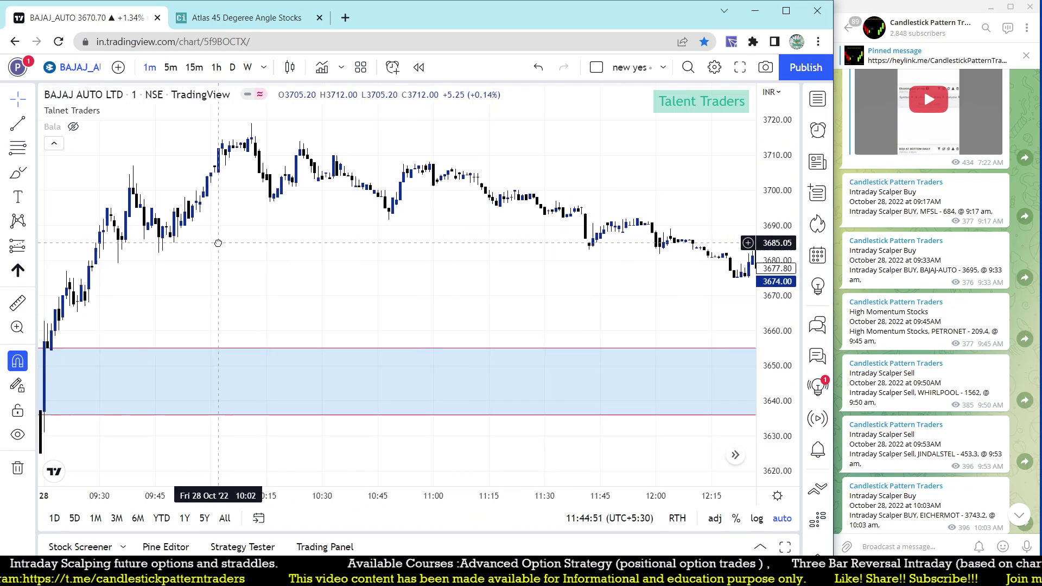
left_click_drag(465, 249, 193, 266)
scroll(395, 233, "down", 4)
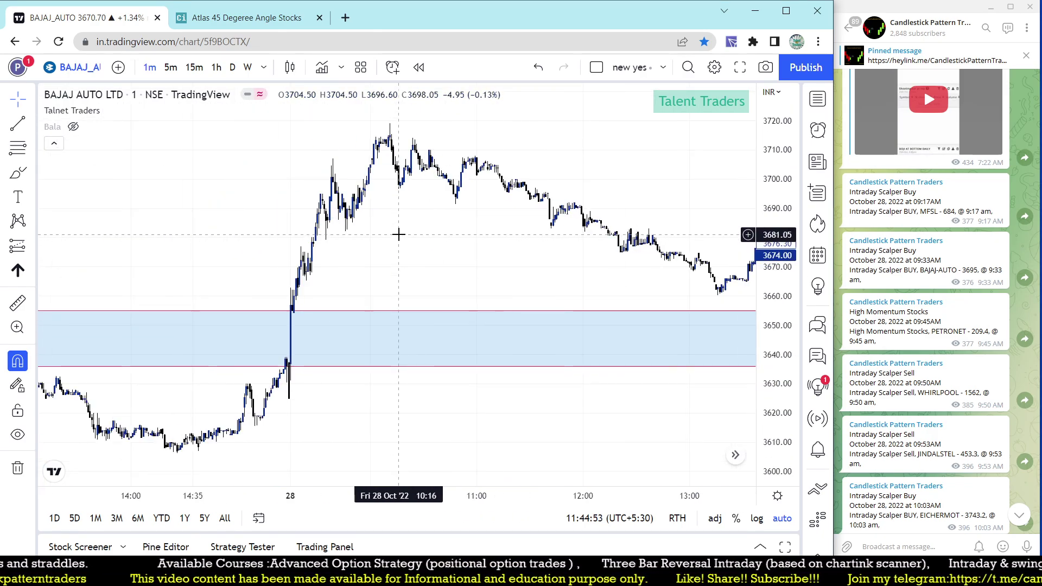
scroll(431, 235, "up", 2)
type("5")
key("Return")
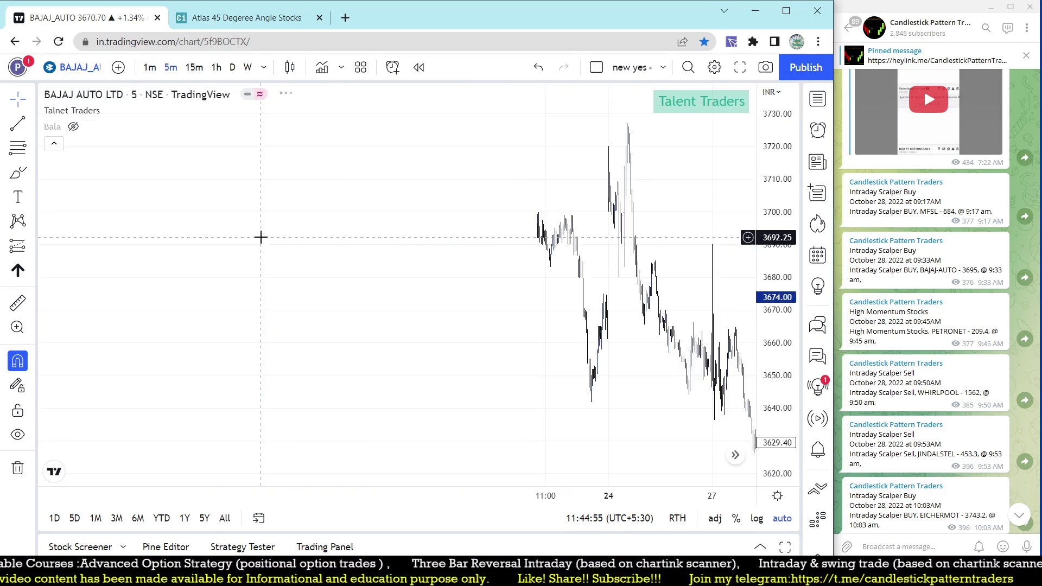
scroll(505, 282, "right", 5)
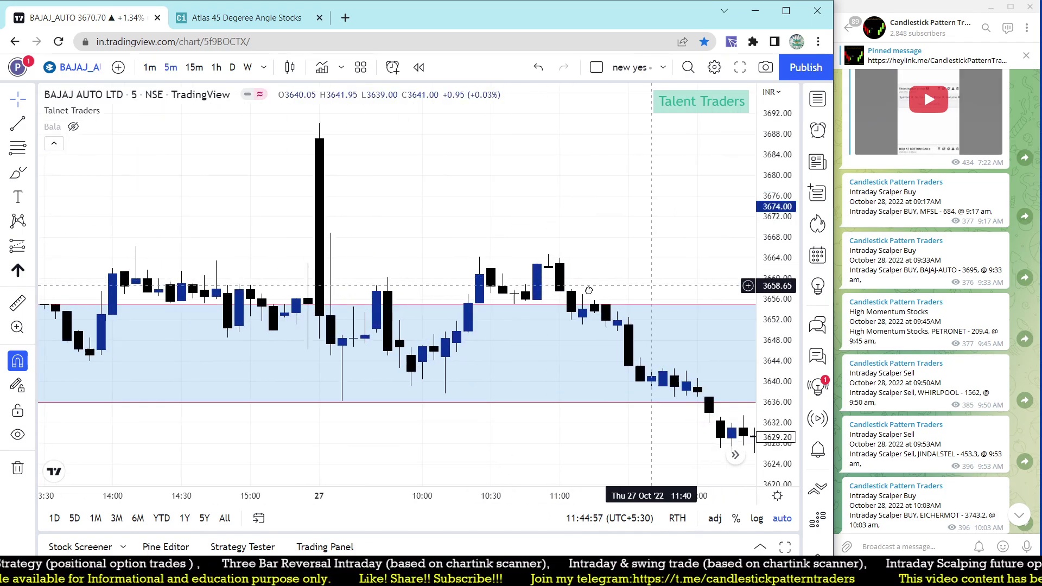
scroll(477, 272, "up", 3)
scroll(450, 257, "right", 10)
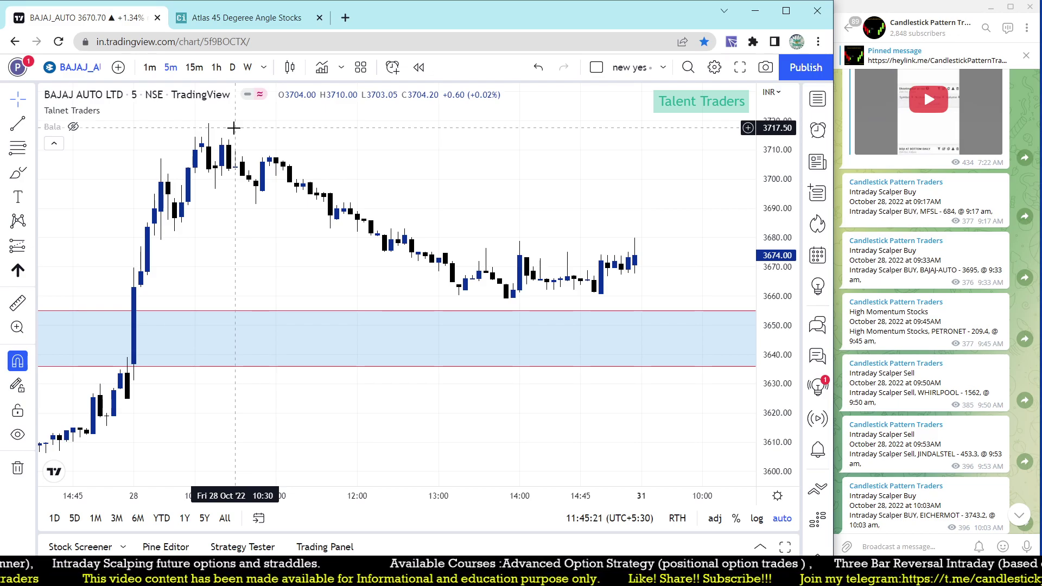
left_click(919, 395)
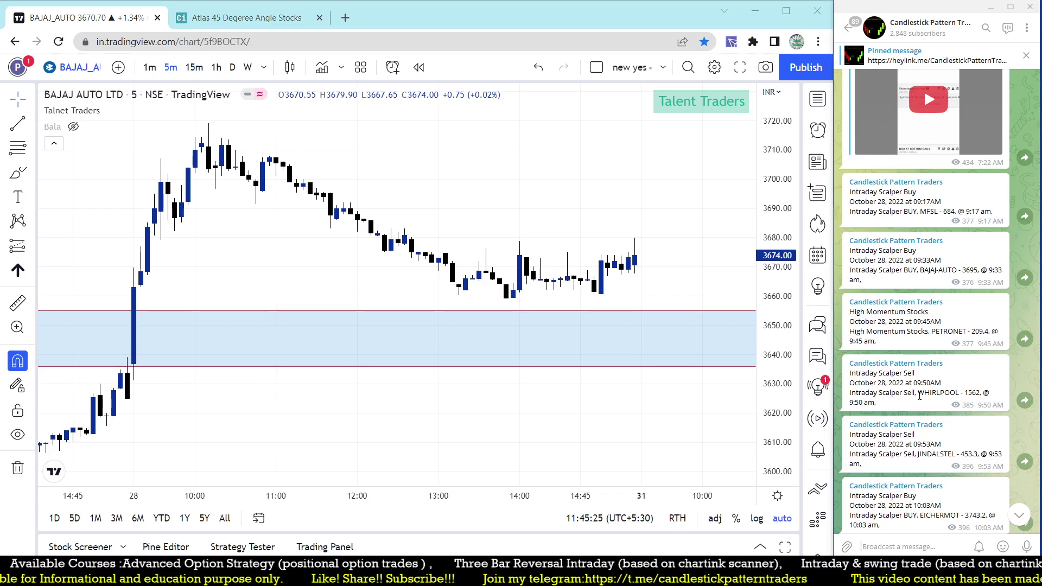
scroll(950, 396, "down", 1)
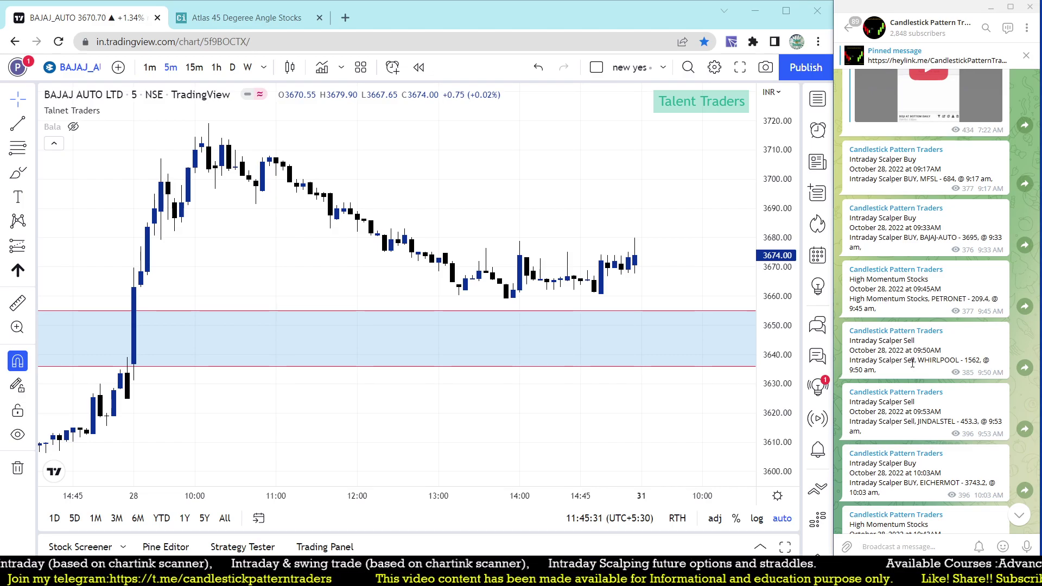
left_click(450, 174)
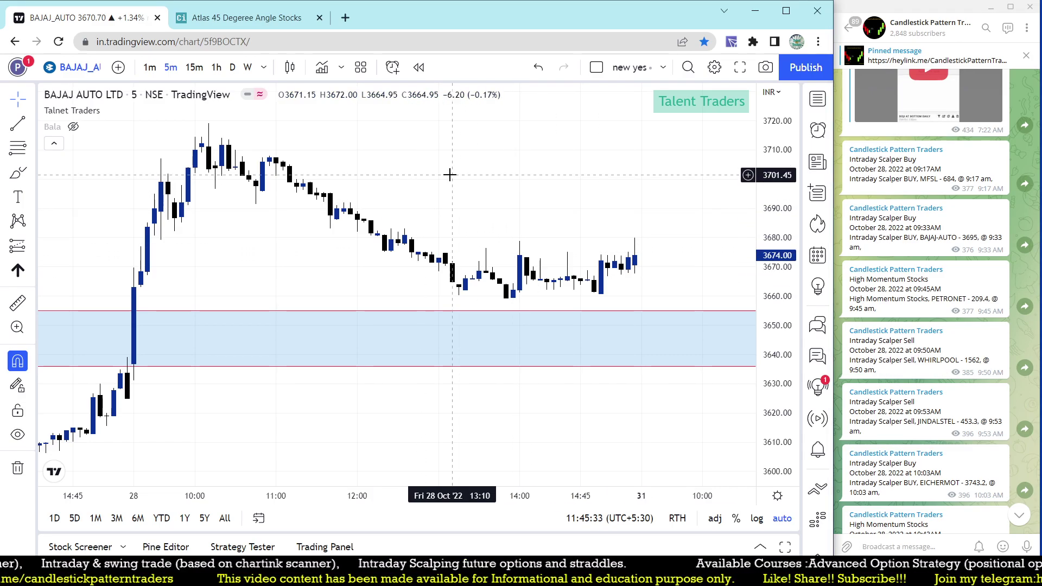
- Load WHIRLPOOL OF INDIA via a 'WHI' search and pan back to earlier 27–28 Oct candles
type("WHI")
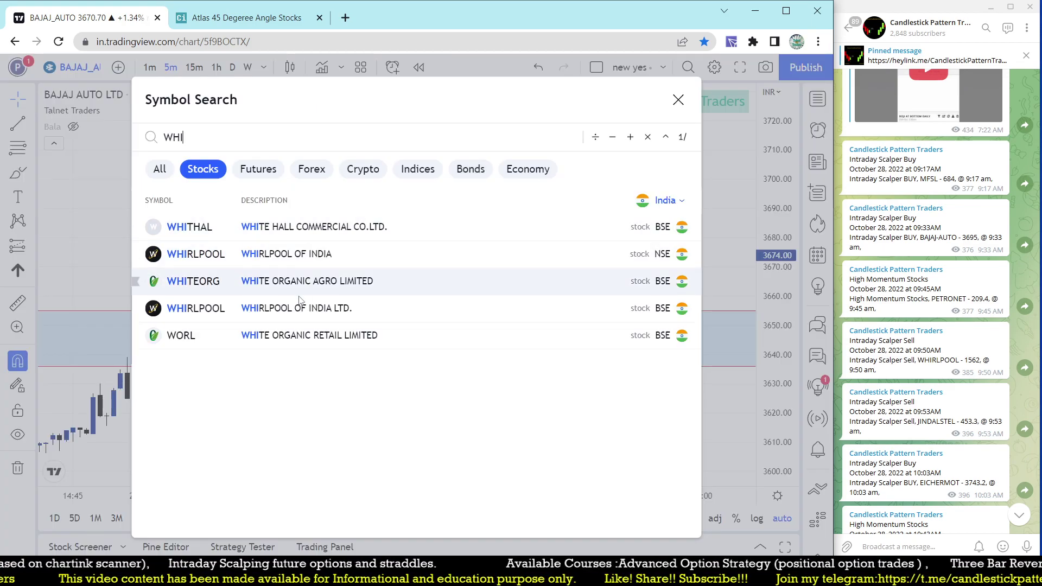
left_click(312, 265)
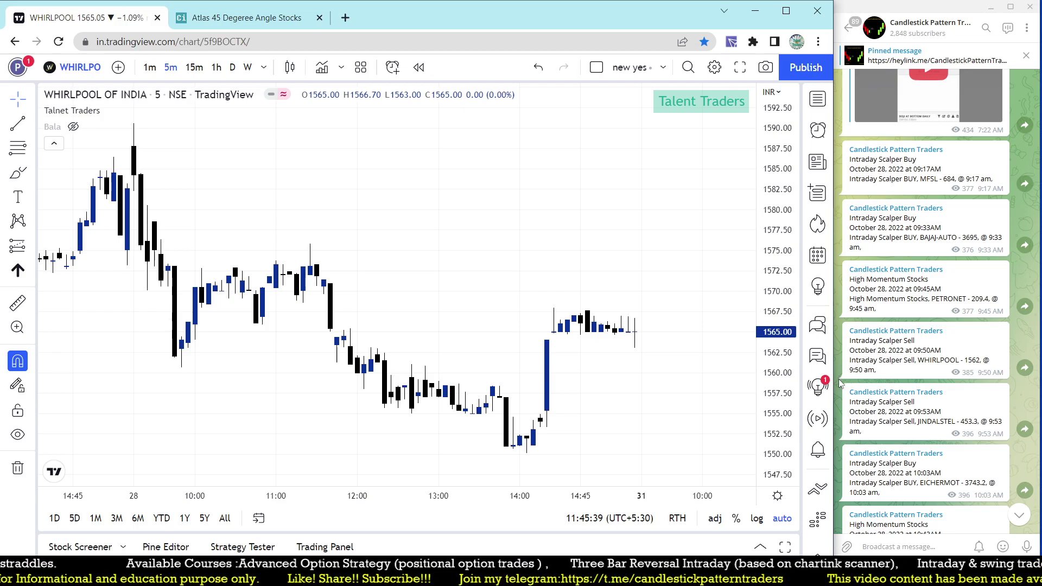
mouse_move(400, 269)
left_mouse_down()
mouse_move(522, 216)
mouse_move(581, 214)
mouse_move(428, 222)
left_mouse_up()
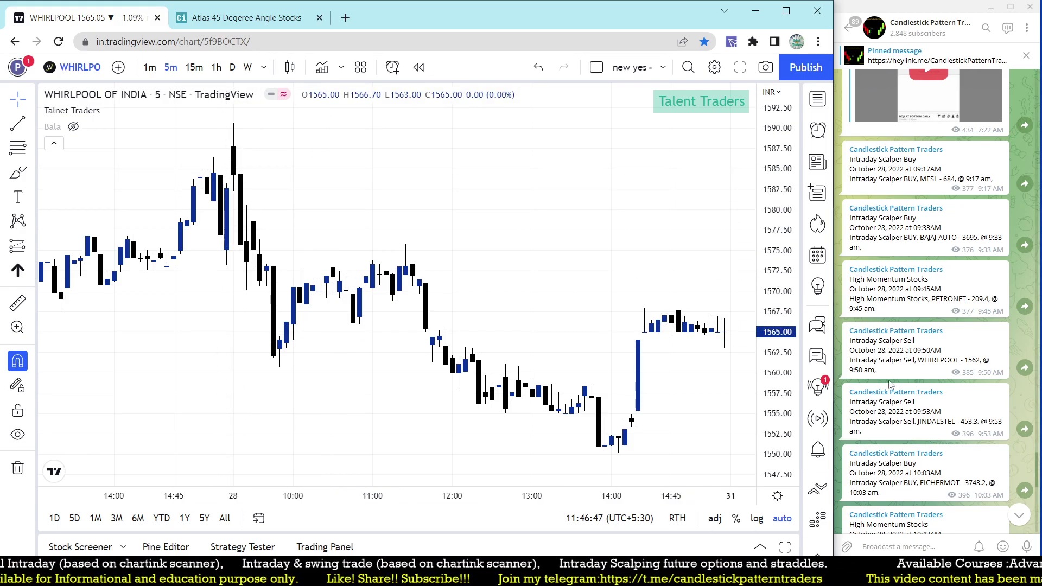
left_click(919, 421)
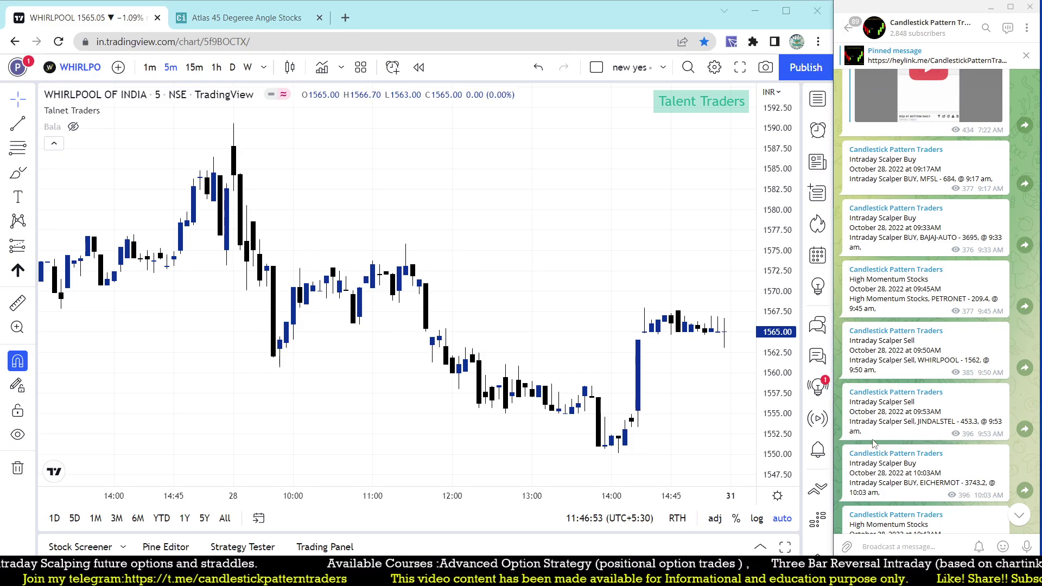
left_click(491, 270)
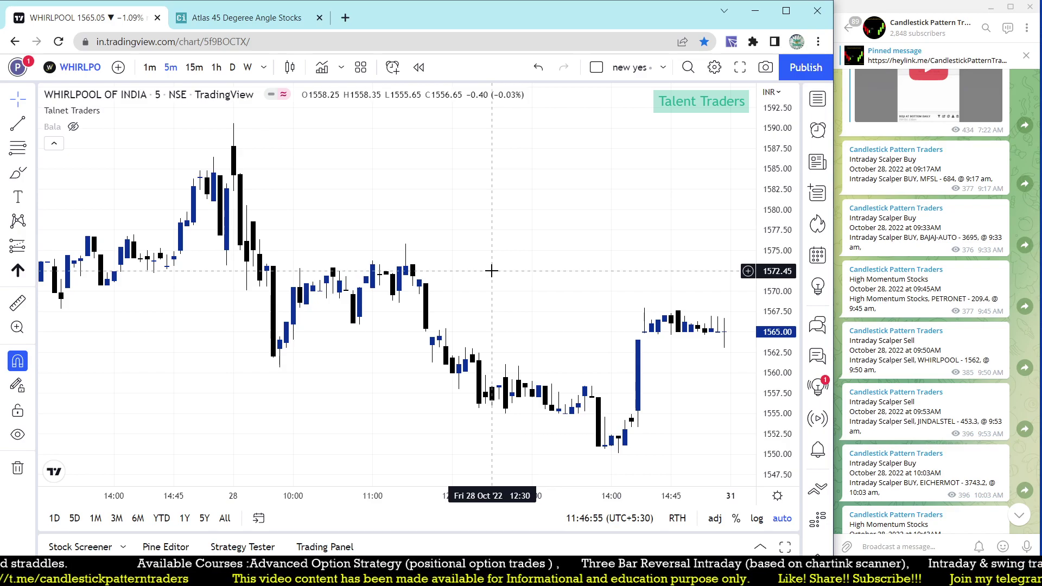
- Load JINDALSTEL via a 'JIN' search and review its 28 Oct 5-minute candles
type("JIN")
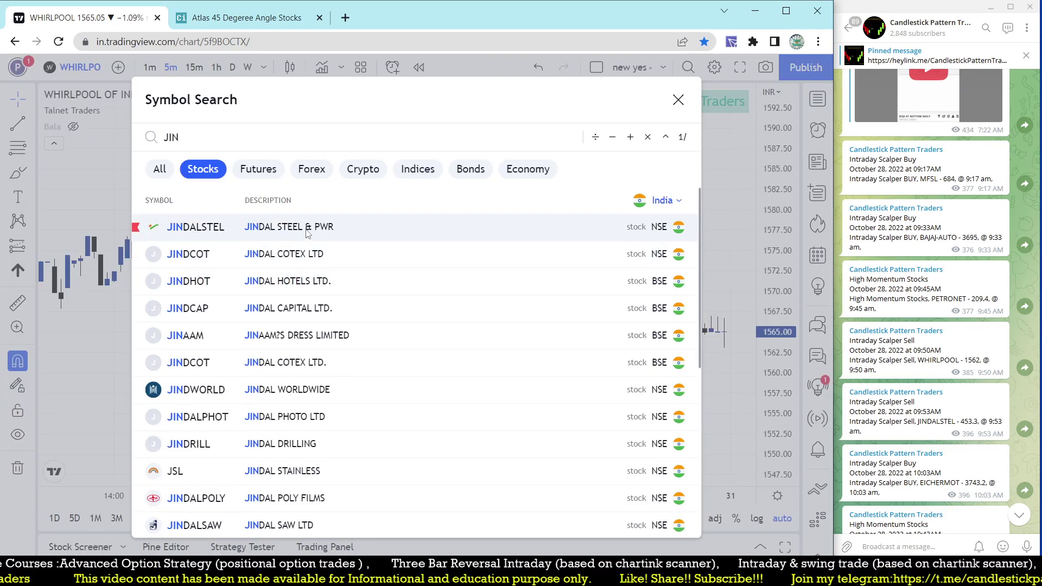
left_click(307, 233)
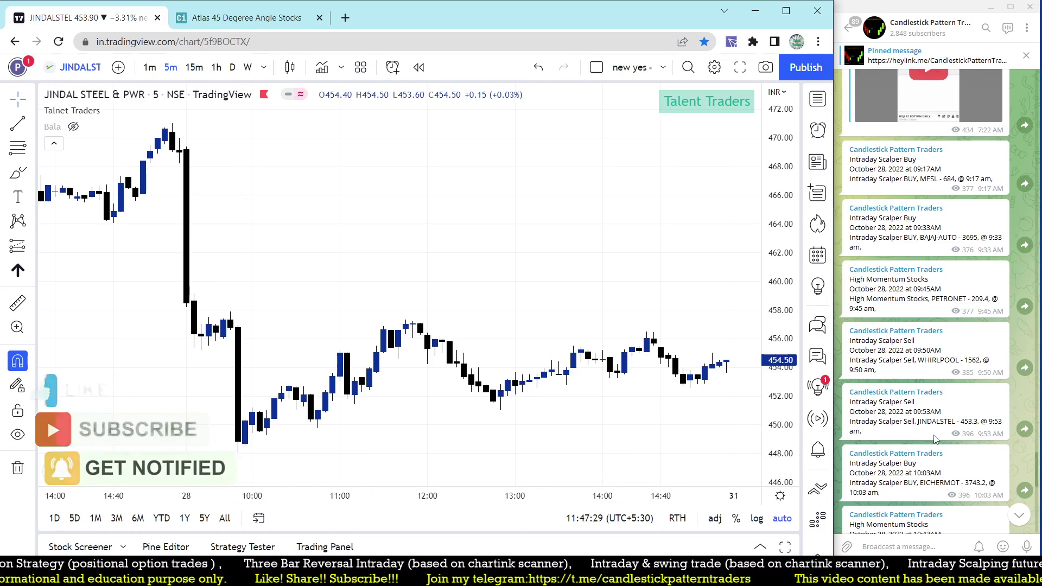
scroll(939, 380, "down", 2)
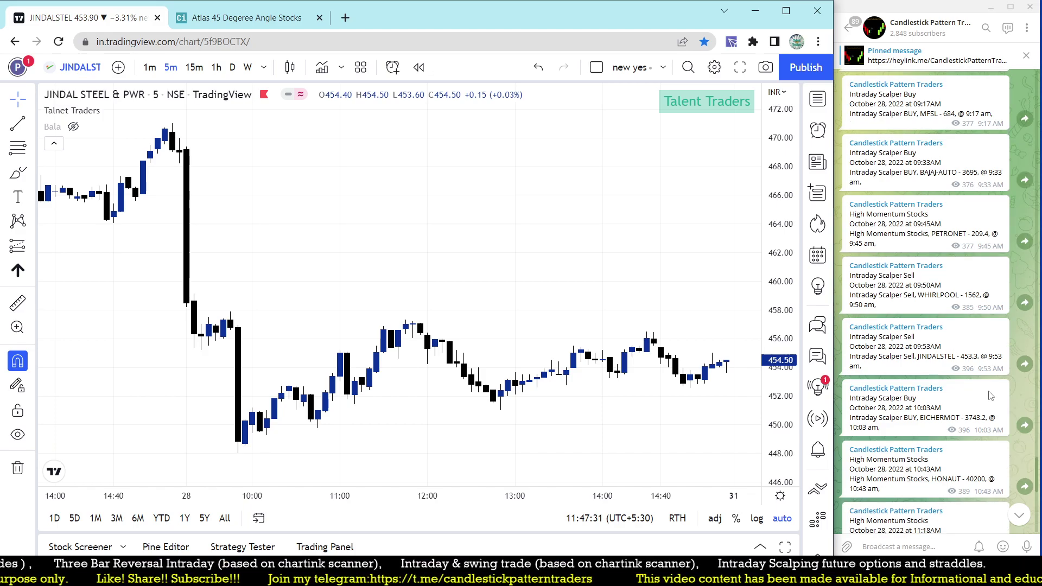
left_click(917, 416)
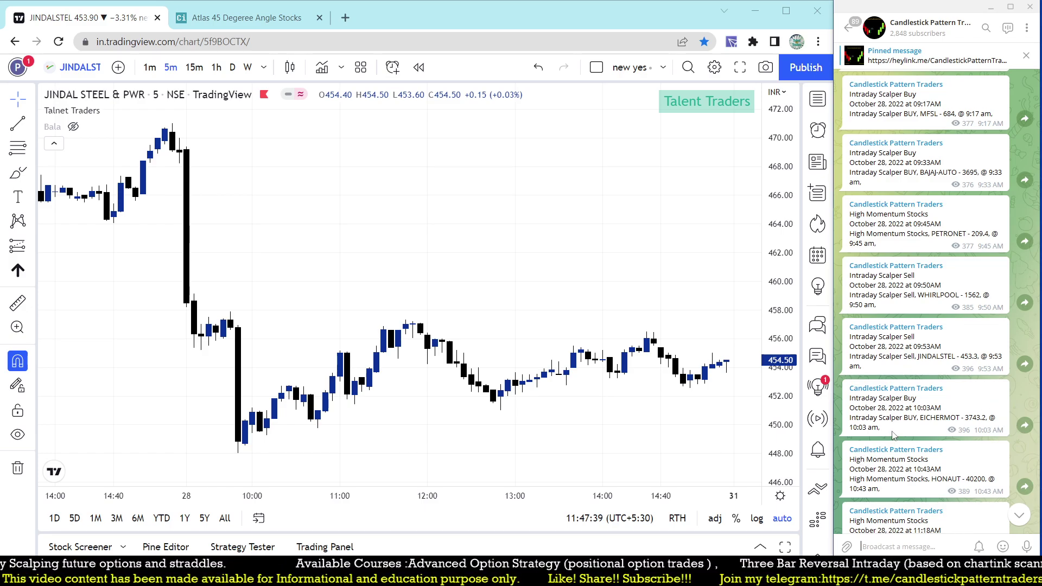
left_click(474, 274)
- Enter 'EI' in Symbol Search for EICHER MOTORS and close the search box
type("E")
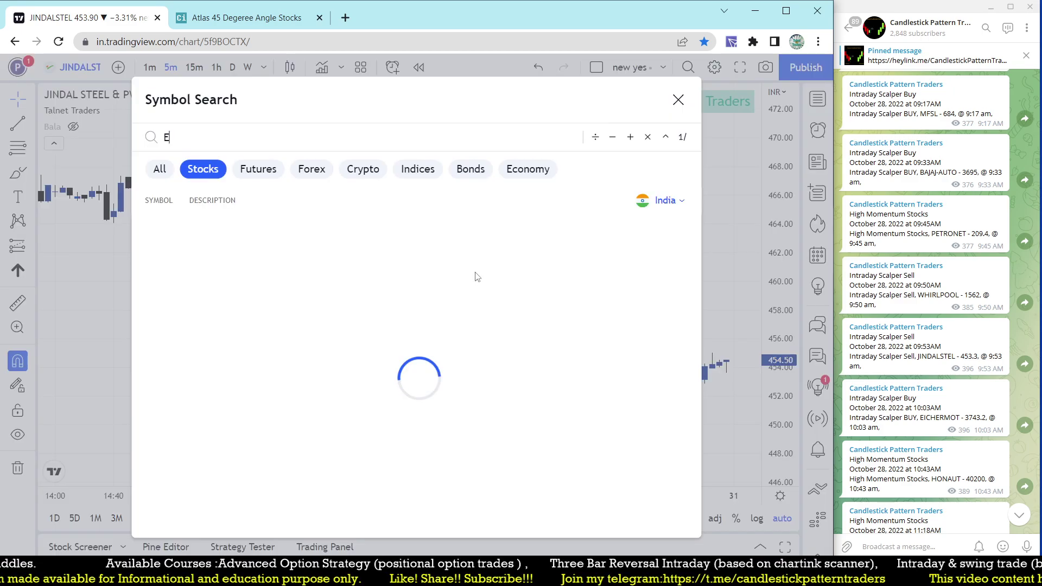
type("I")
key("Escape")
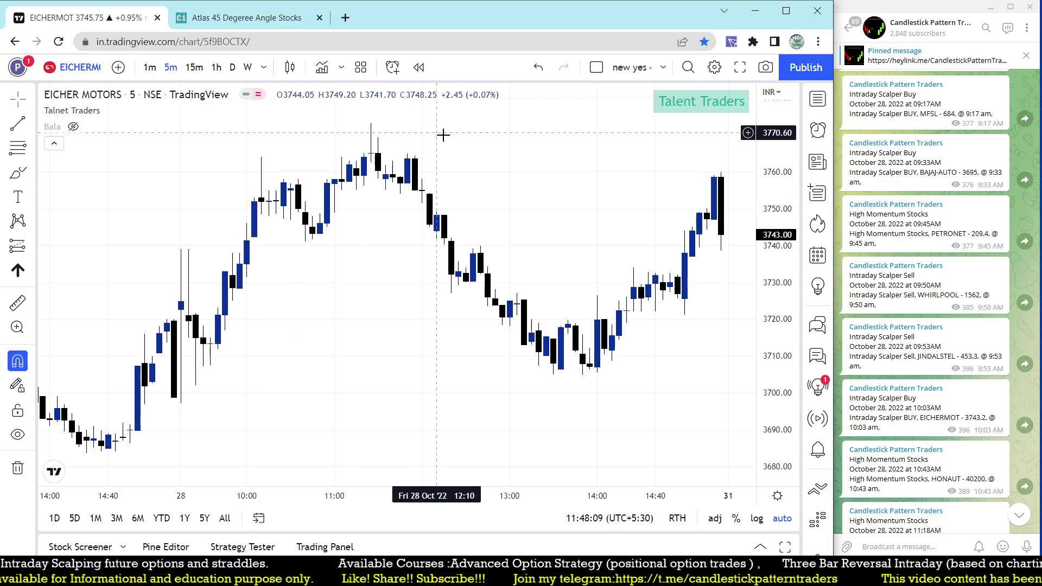
- Scroll the Telegram feed down, then back up to the 27 Oct Intraday Scalper Buy alerts
scroll(955, 321, "down", 1)
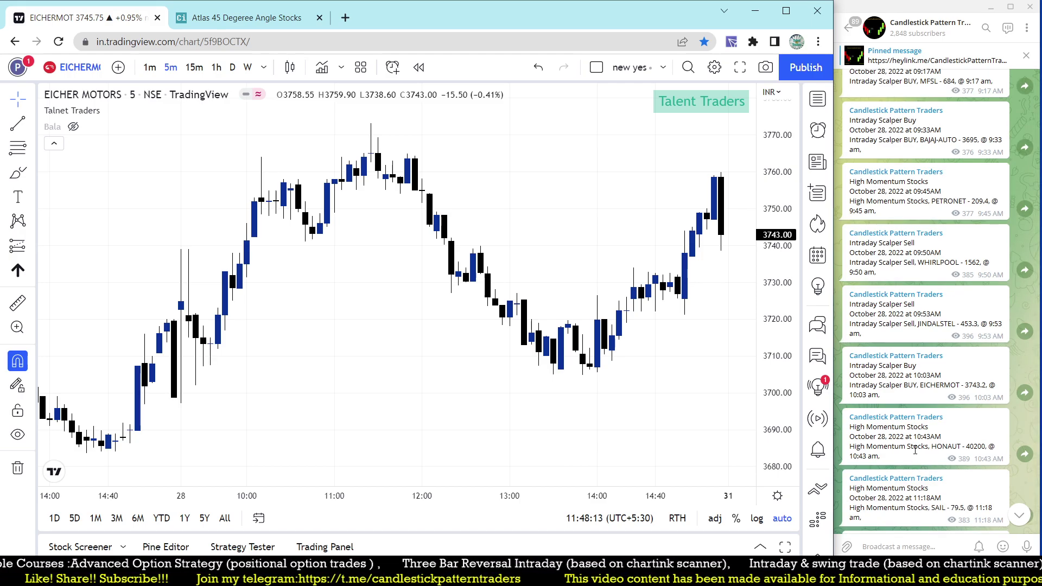
scroll(916, 442, "down", 4)
scroll(918, 432, "down", 2)
scroll(918, 414, "down", 3)
scroll(918, 415, "down", 5)
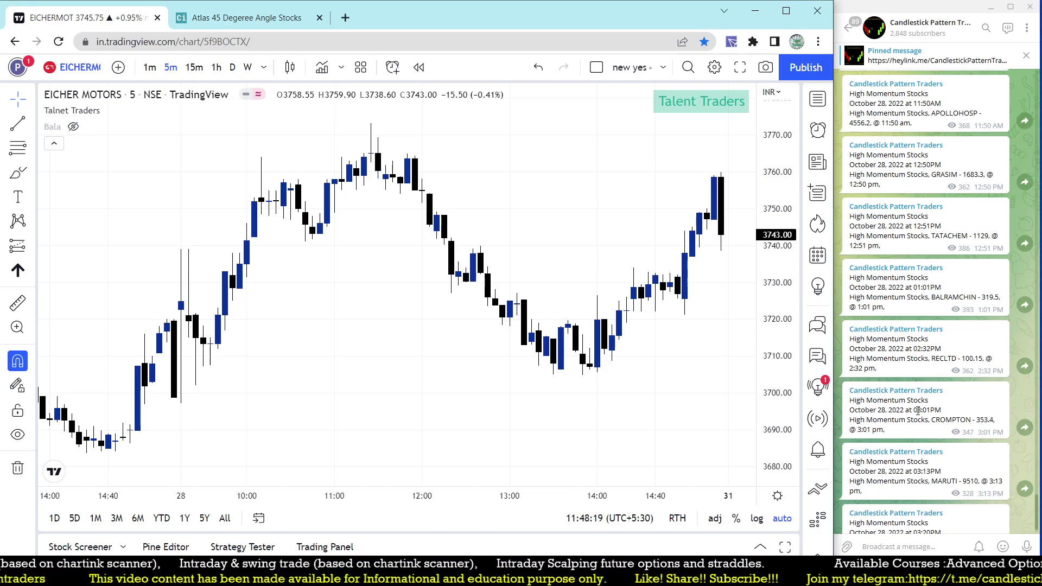
scroll(918, 412, "down", 1)
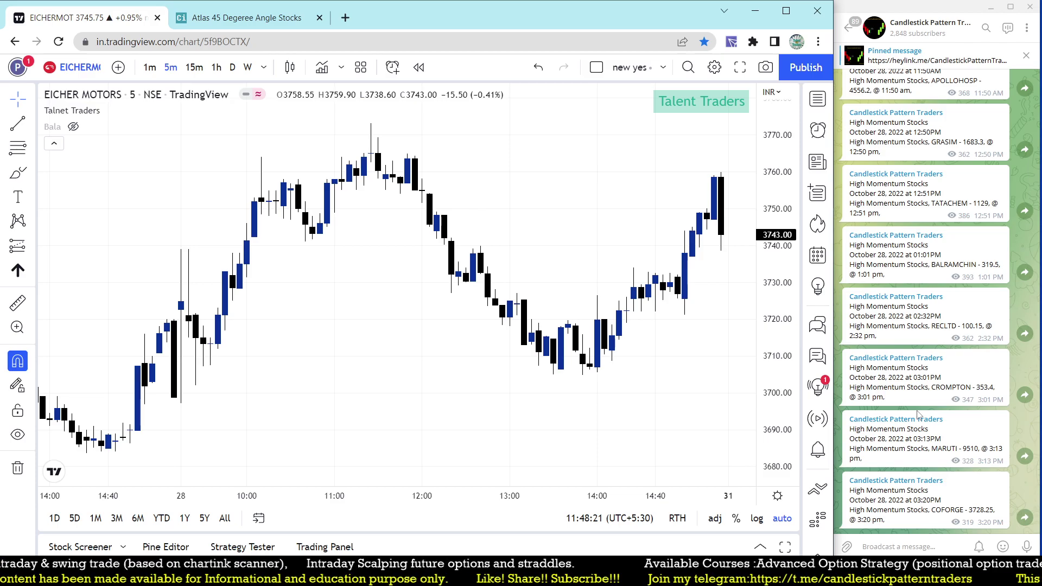
scroll(918, 414, "up", 15)
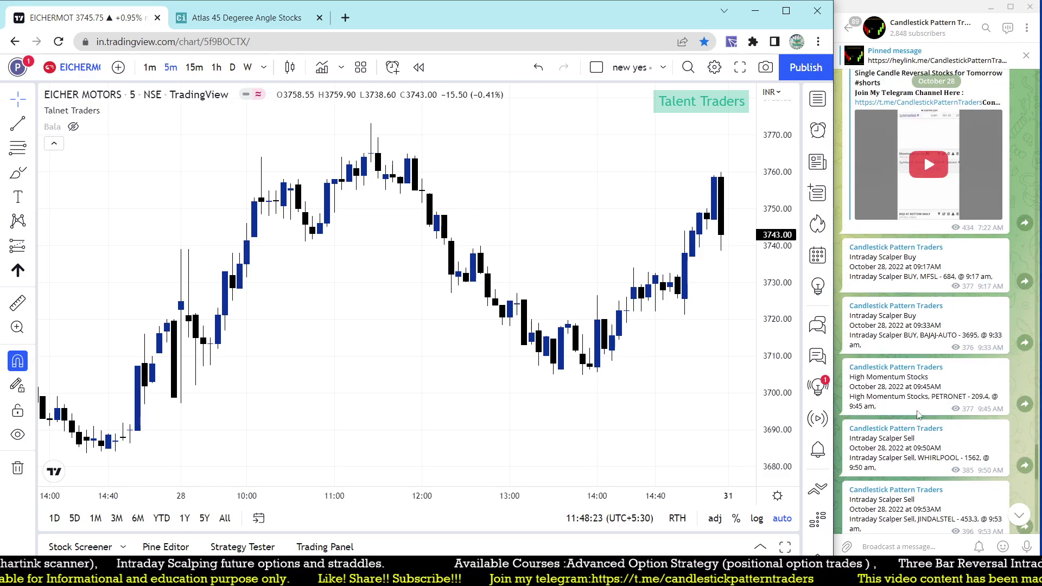
scroll(918, 416, "up", 15)
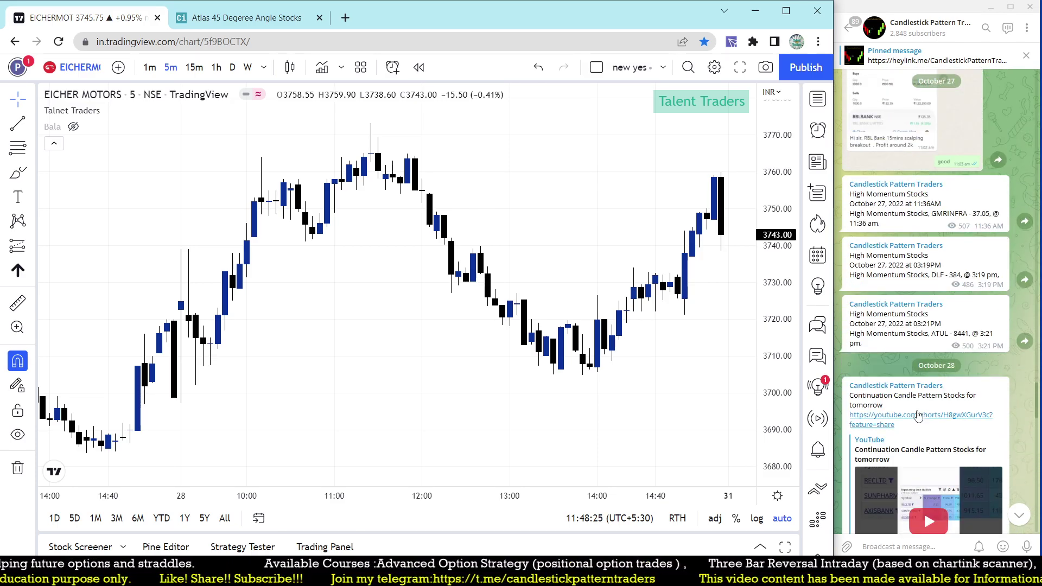
scroll(918, 416, "up", 6)
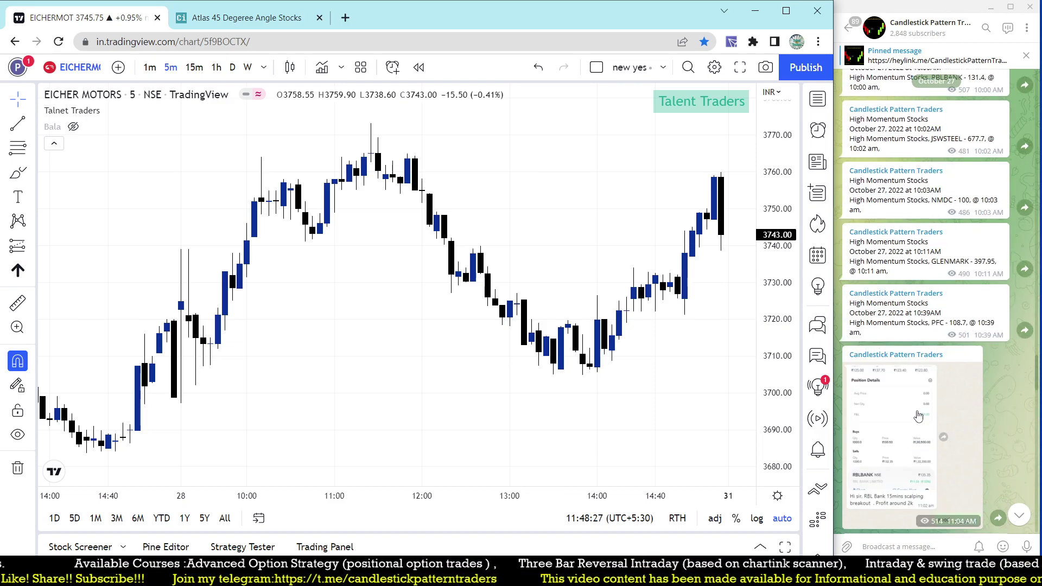
scroll(918, 416, "up", 3)
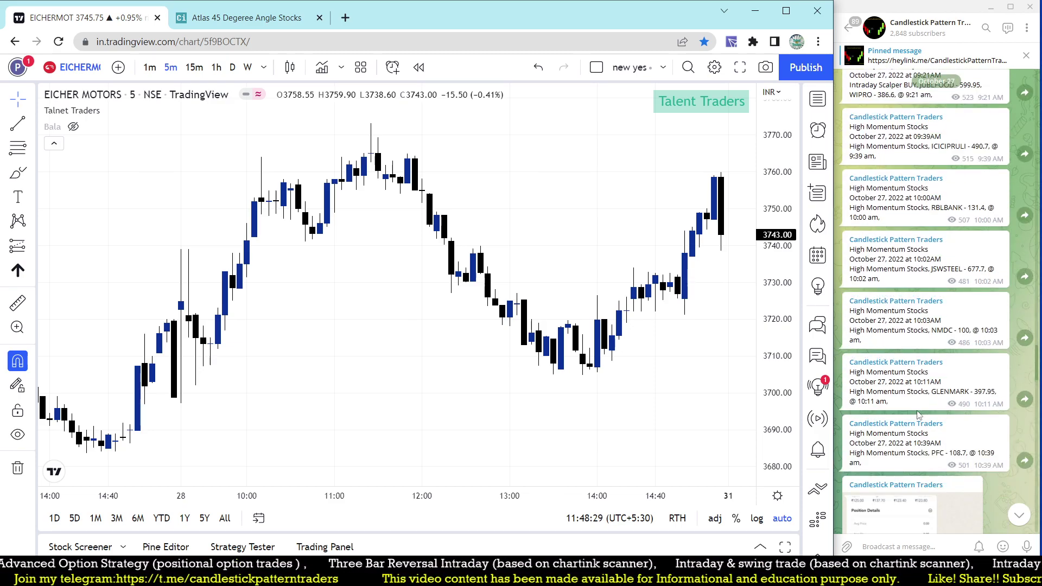
scroll(918, 415, "up", 3)
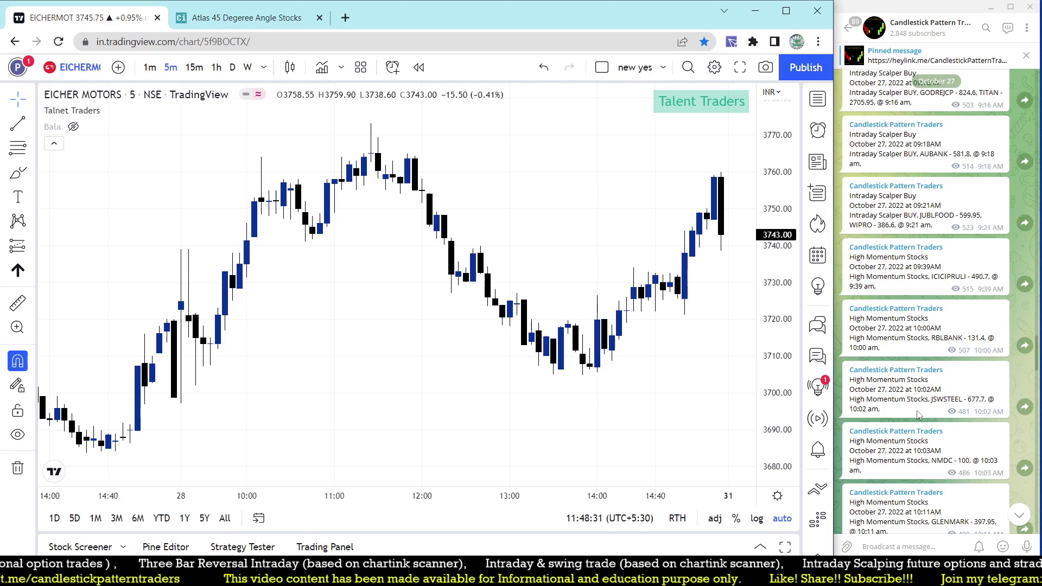
scroll(918, 416, "up", 1)
scroll(918, 414, "up", 2)
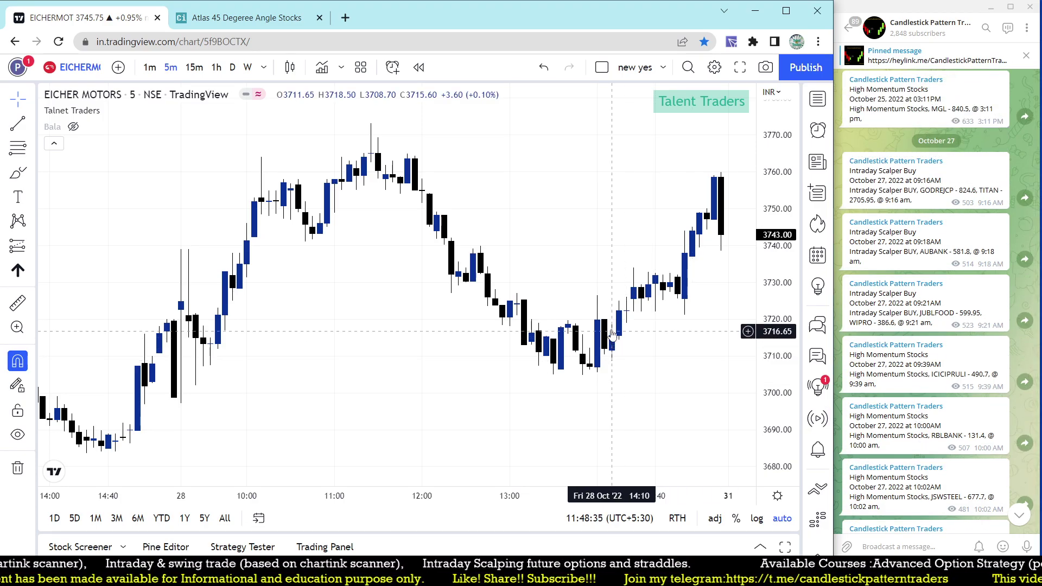
scroll(479, 265, "up", 3)
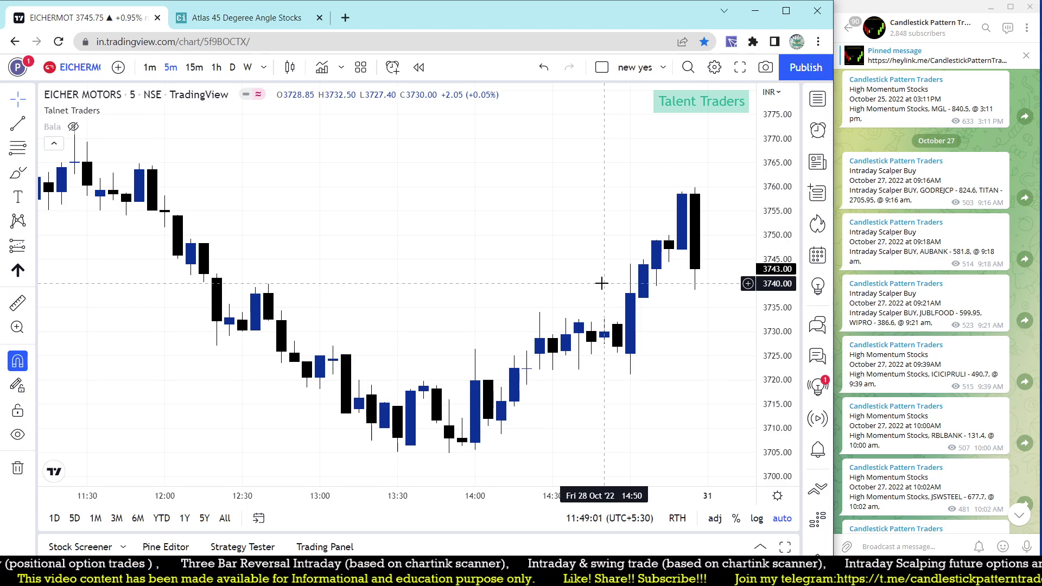
- Load GODREJ CONSUMER PR via a 'GOD' search and pan to the 27 Oct morning
type("GOD")
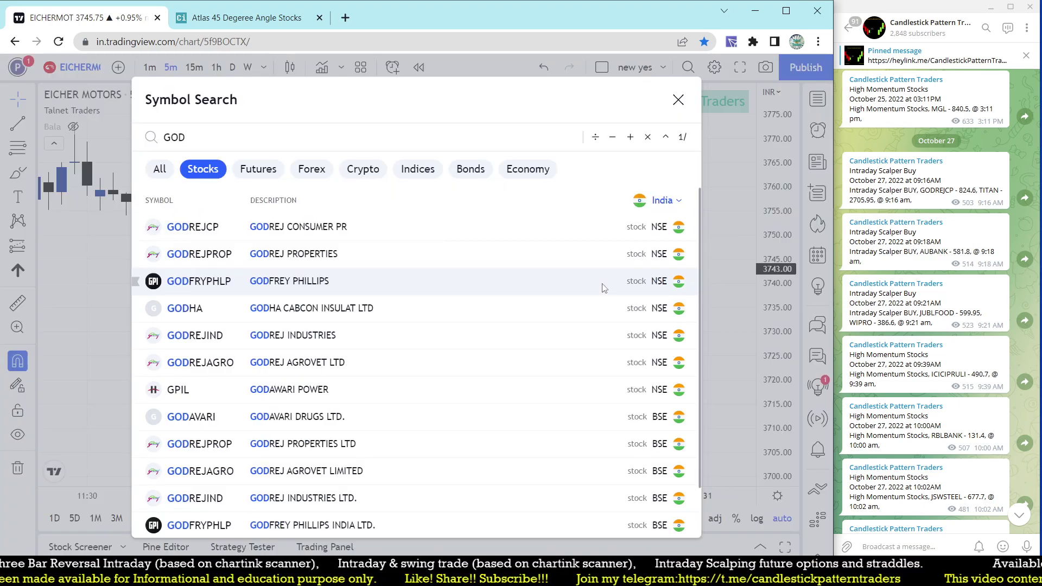
left_click(349, 235)
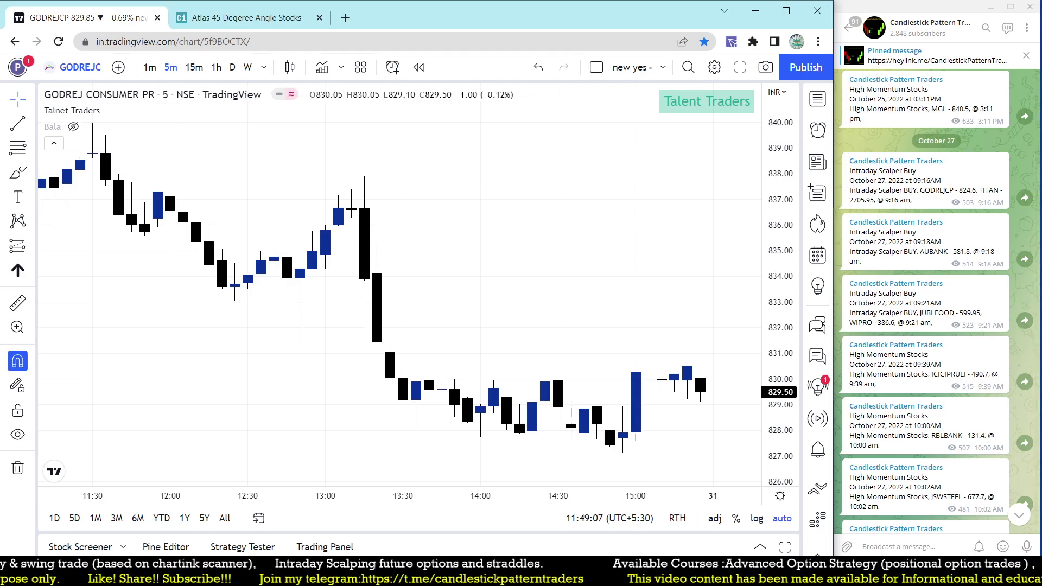
scroll(449, 247, "down", 4)
left_click_drag(448, 247, 434, 255)
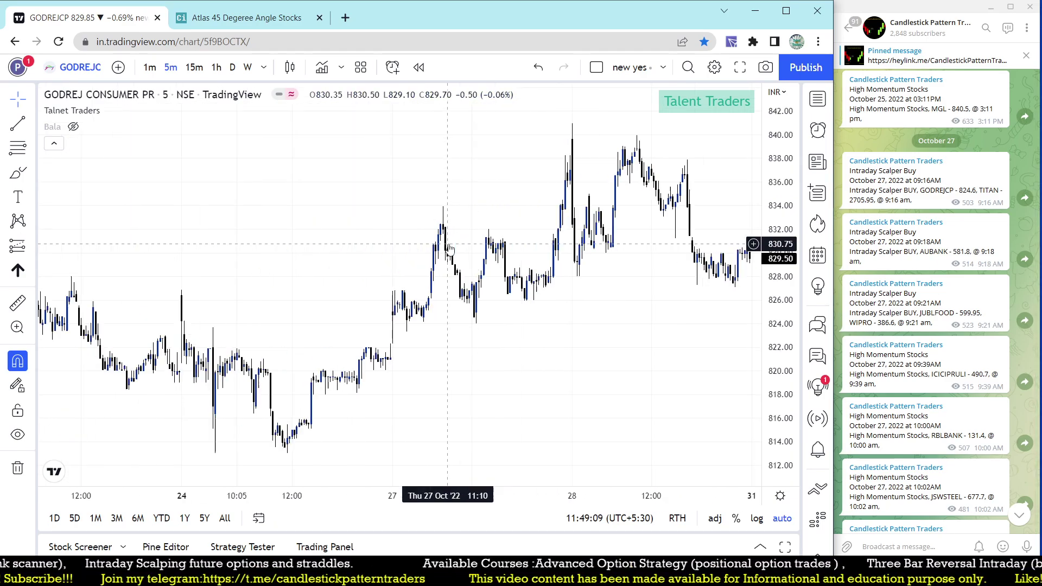
left_click_drag(286, 304, 479, 323)
scroll(479, 322, "up", 3)
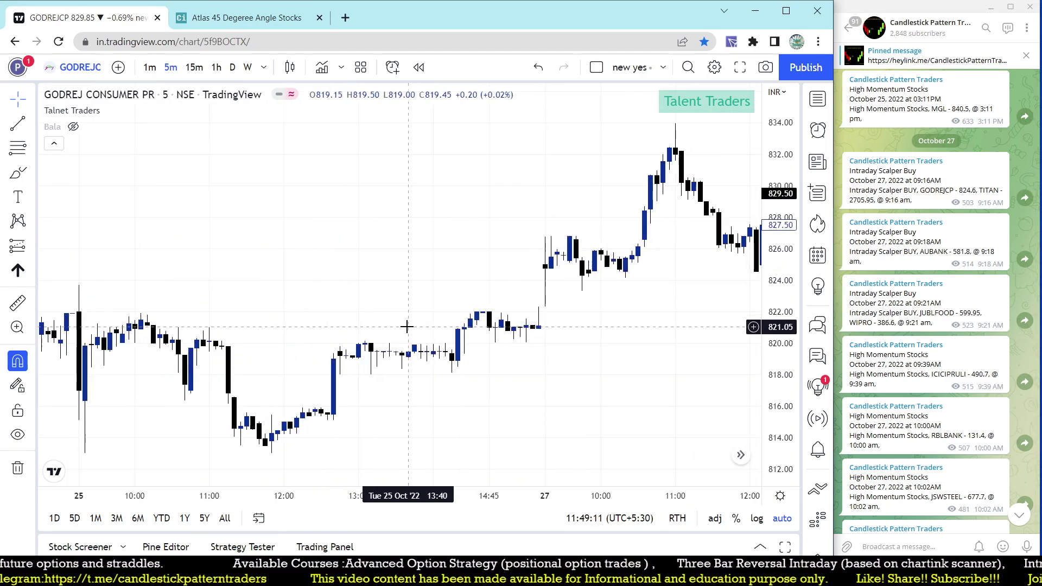
left_click_drag(559, 304, 412, 271)
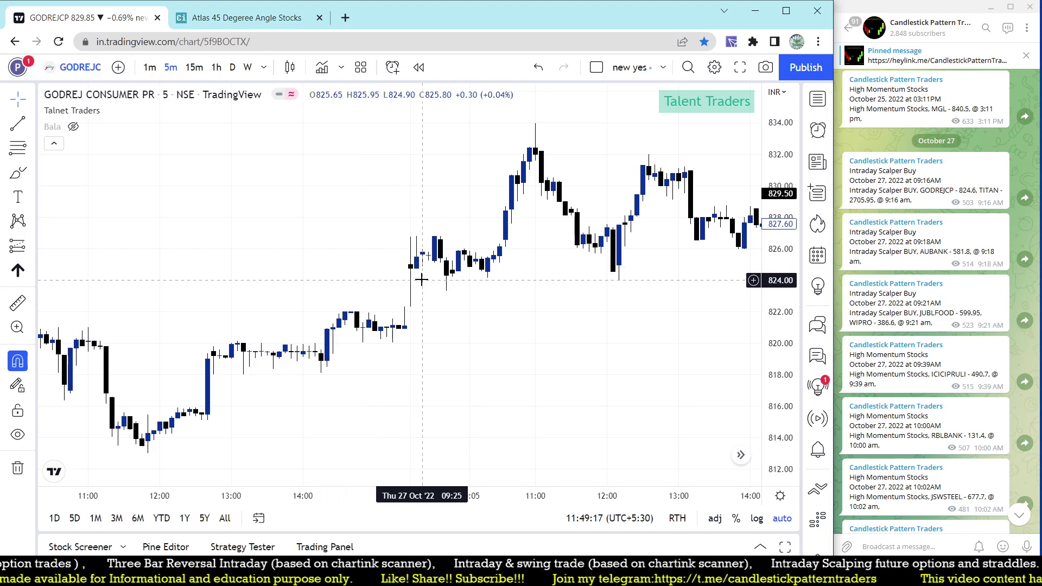
- Switch GODREJCP to 1-minute candles and pan across 27–28 Oct
key("1")
key("Return")
scroll(430, 325, "down", 5)
left_click_drag(328, 384, 509, 363)
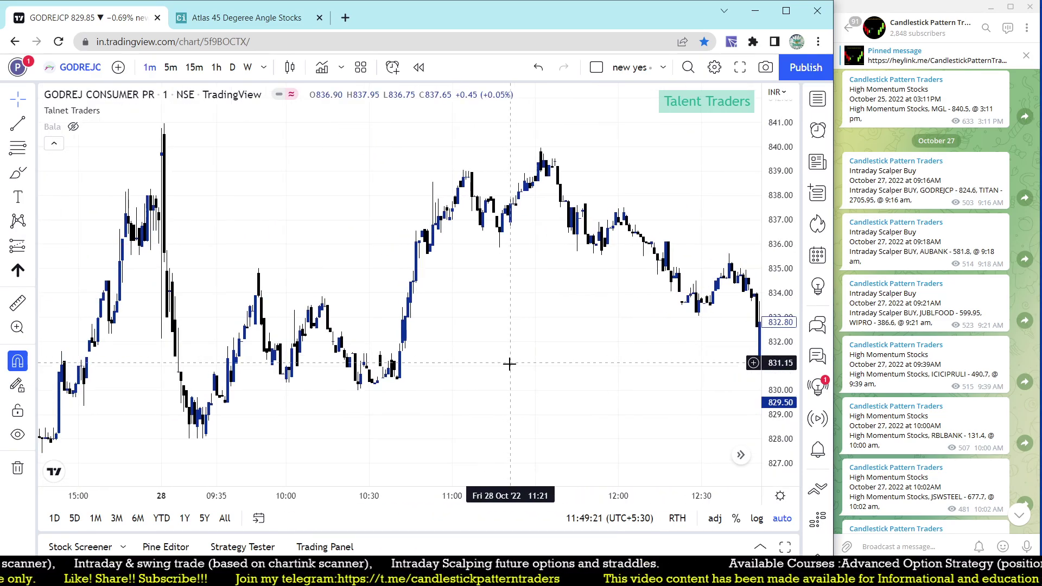
left_click_drag(397, 390, 647, 349)
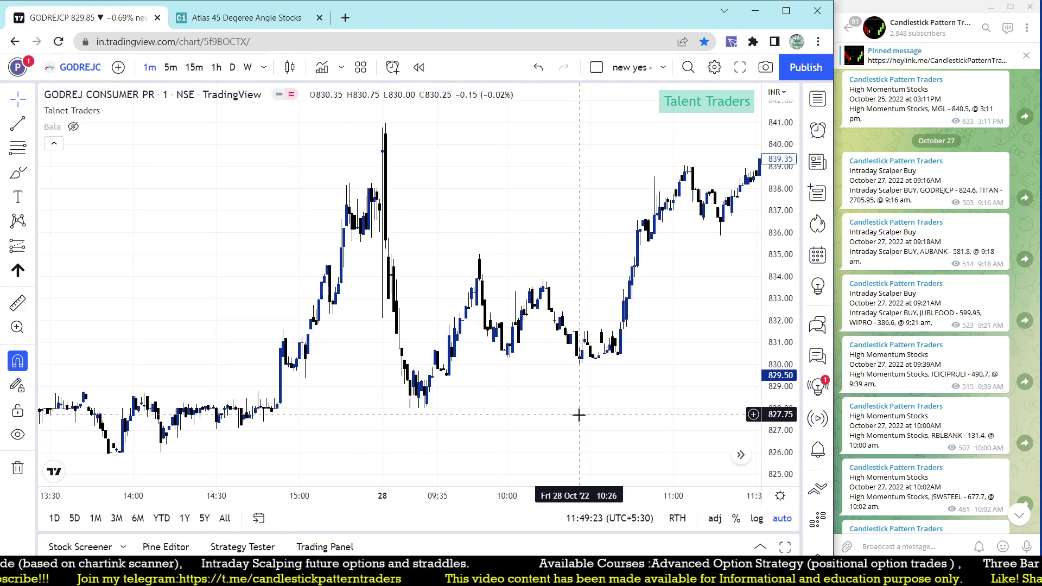
- Pan further back to frame the 27 Oct session from about 09:35 to 12:30
left_click_drag(349, 326, 709, 312)
mouse_move(348, 304)
left_mouse_down()
mouse_move(466, 277)
mouse_move(630, 307)
left_mouse_up()
left_click_drag(318, 347, 470, 367)
left_click_drag(326, 369, 527, 369)
scroll(526, 370, "up", 5)
left_click_drag(400, 400, 728, 282)
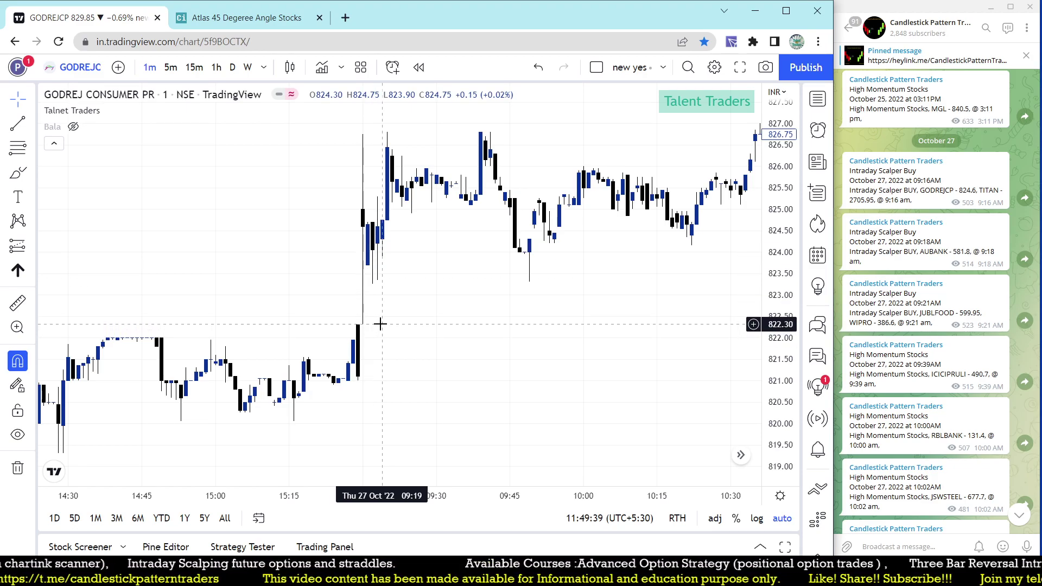
scroll(616, 261, "down", 3)
left_click_drag(616, 260, 426, 168)
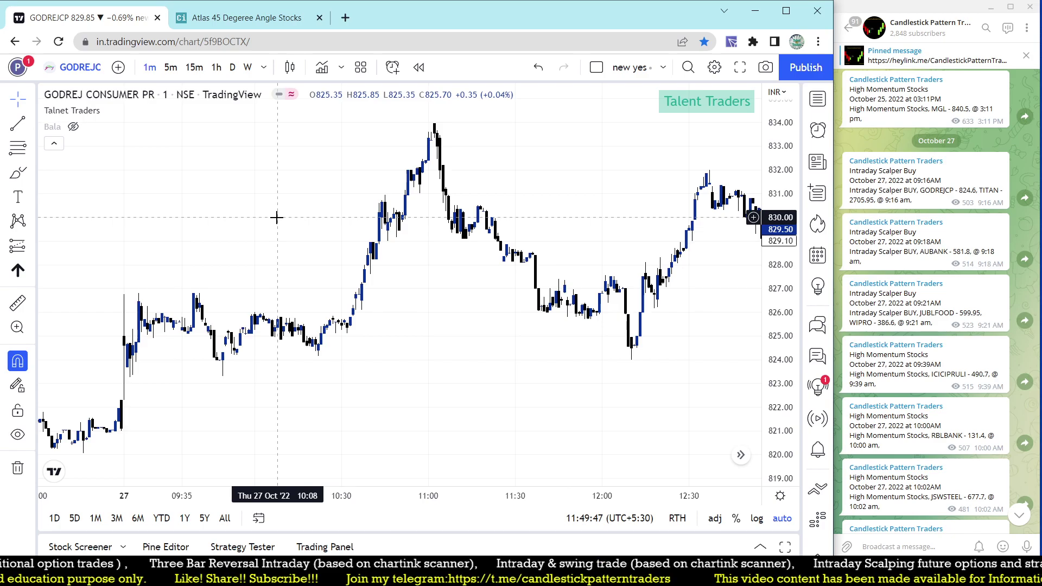
- Chart TITAN (NSE) and pan back to its 27 Oct open jumping from 2705 toward 2765
type("TIT")
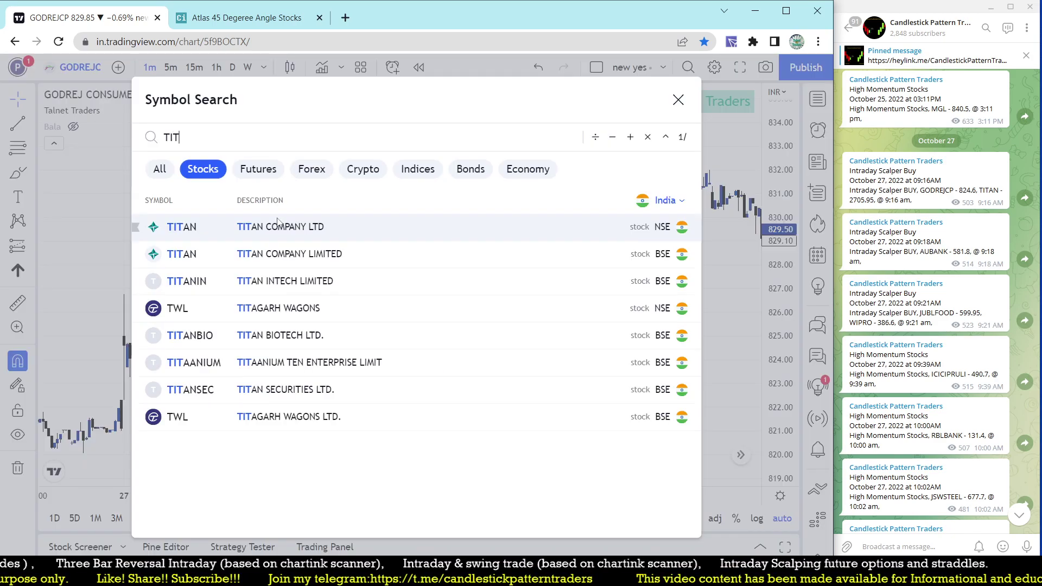
left_click(300, 234)
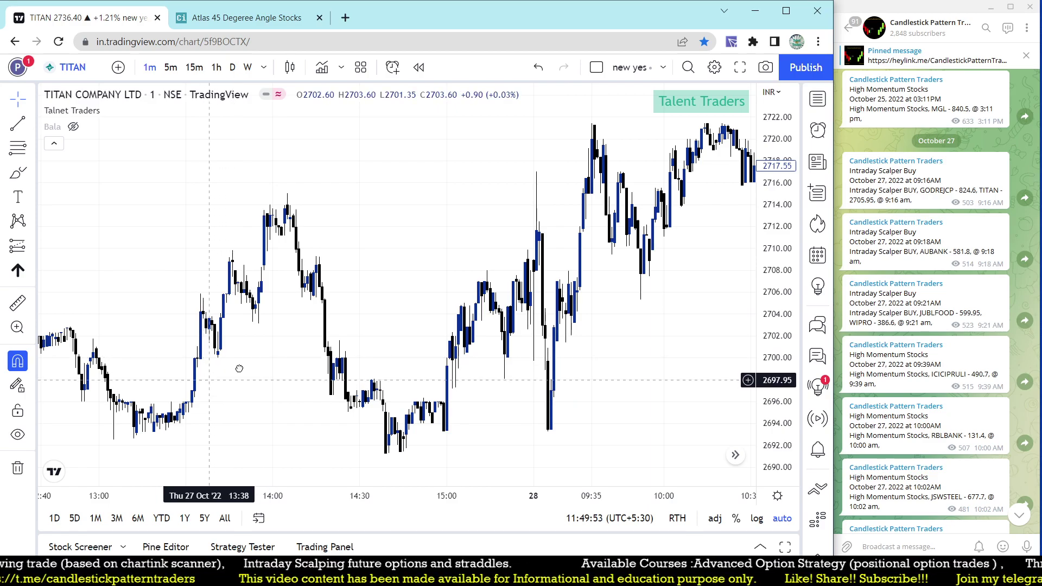
left_click_drag(213, 372, 628, 226)
left_click_drag(452, 332, 368, 340)
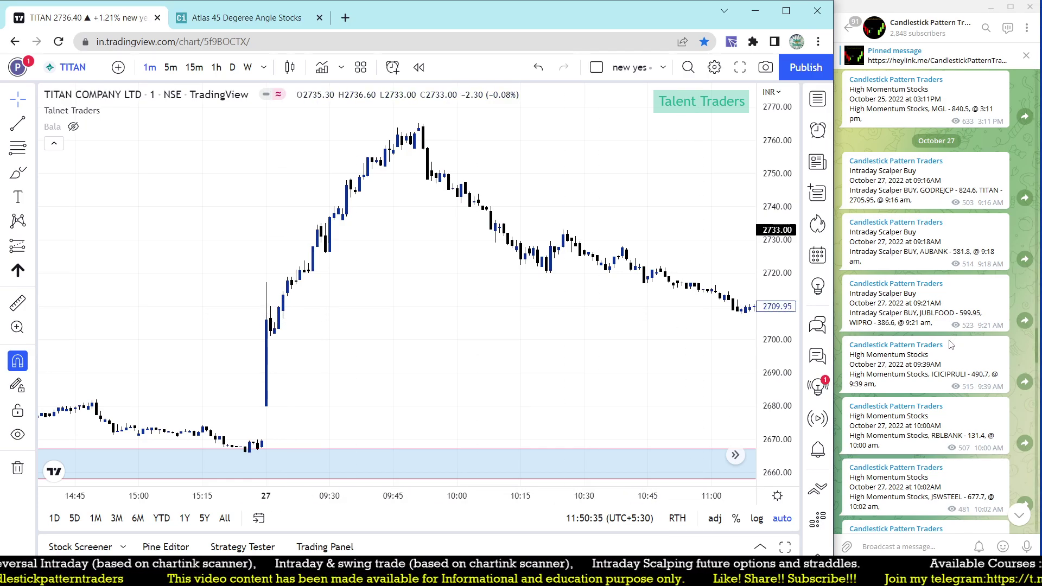
- Load JUBLFOOD on 5-minute candles and pan back to the 19 Oct spike
type("JU")
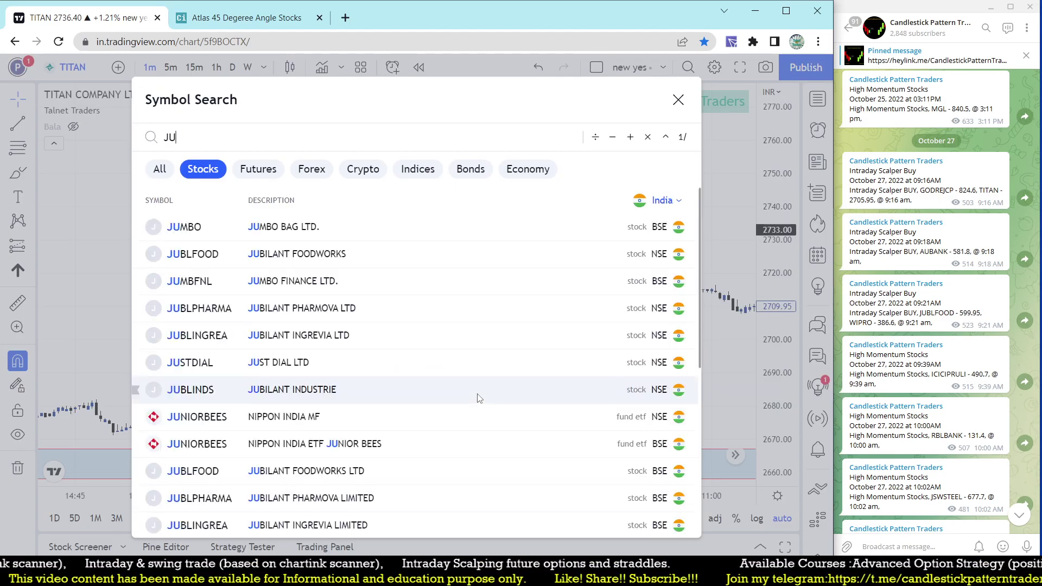
type("B")
key("Escape")
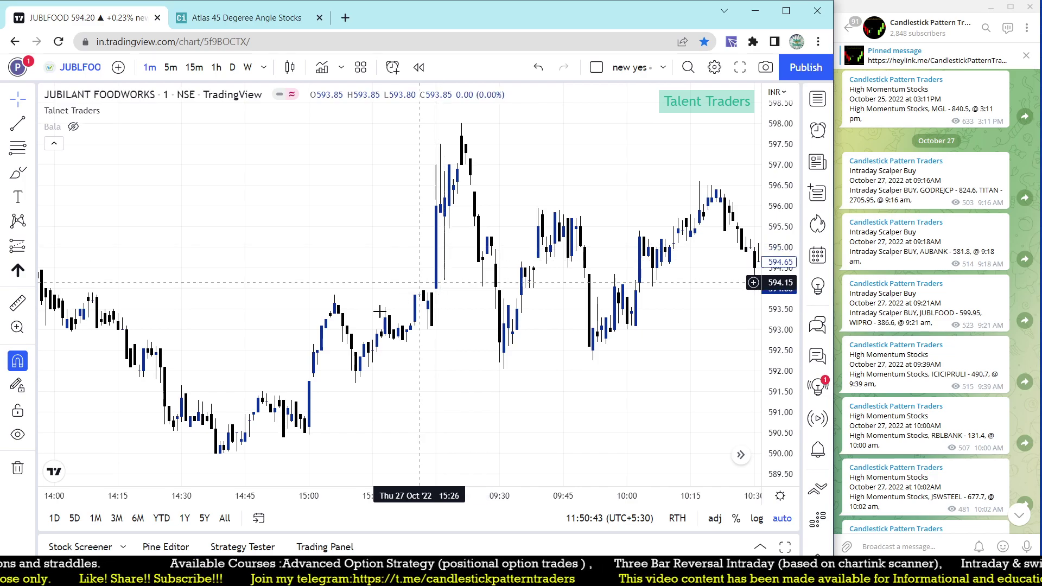
left_click_drag(441, 259, 757, 238)
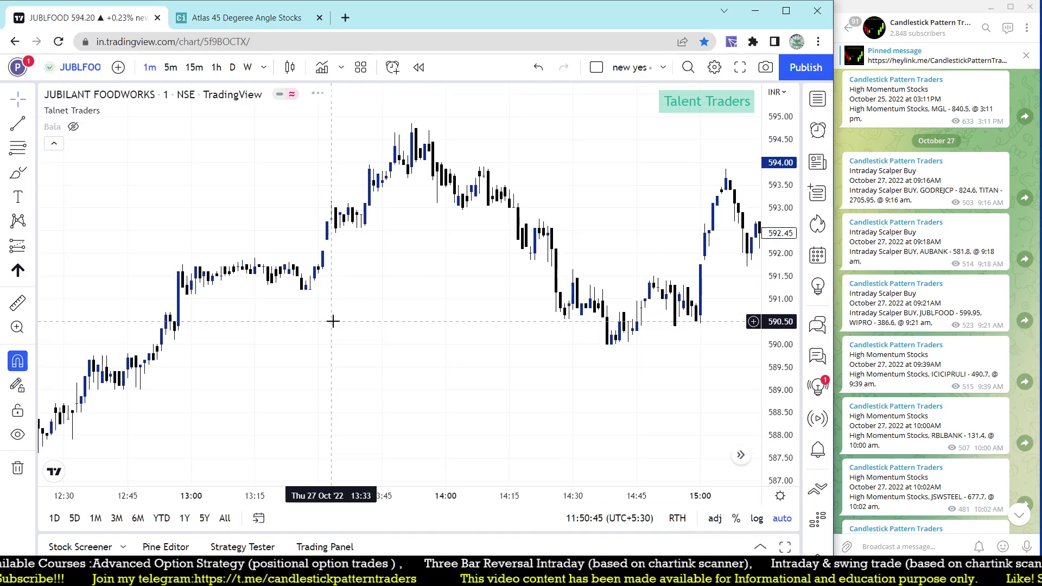
key("5")
key("Return")
left_click_drag(436, 336, 600, 363)
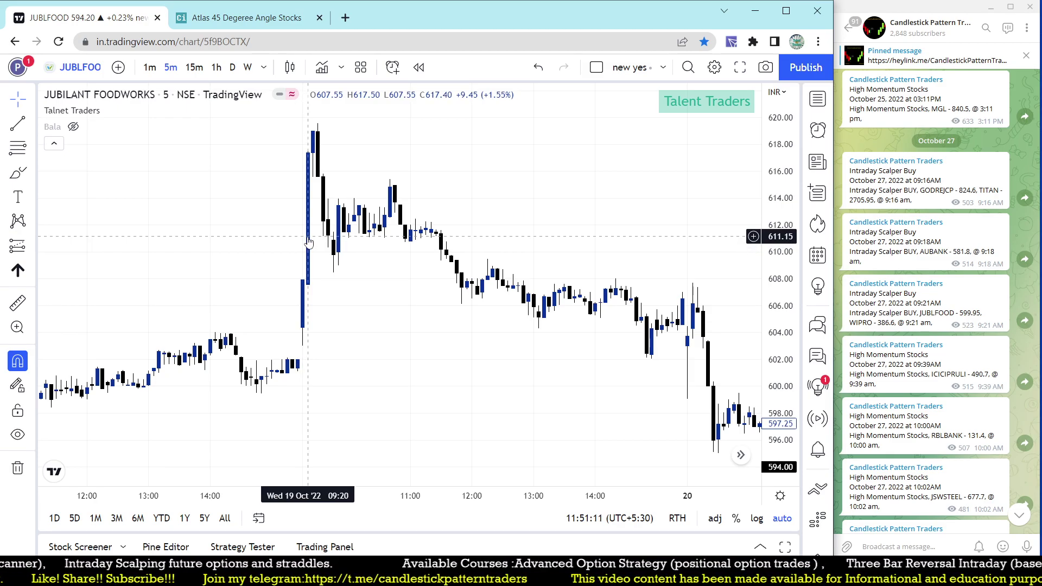
- Switch to 1-minute candles and move to the 27 Oct morning spike near 600
left_click(917, 313)
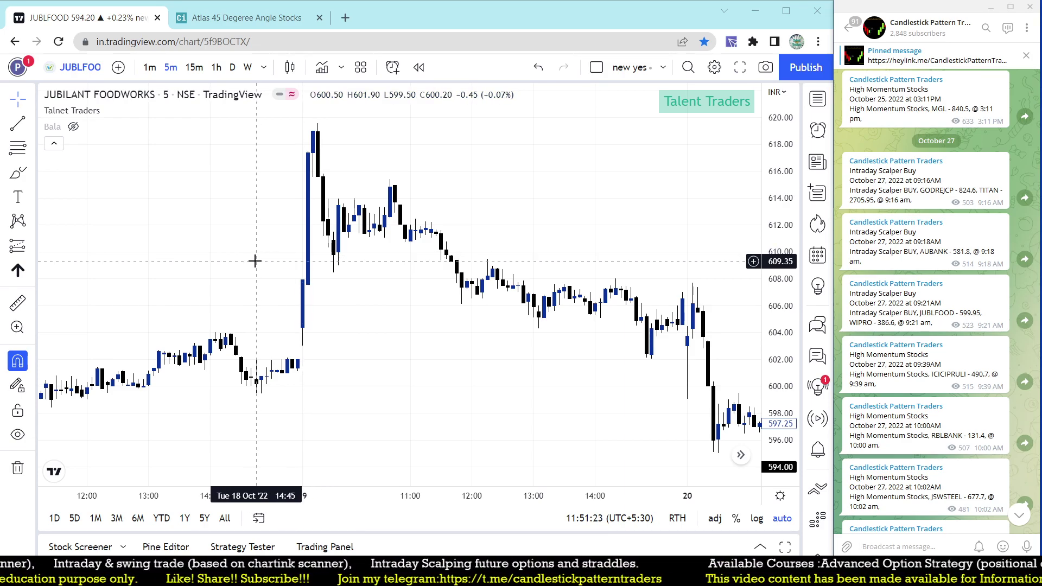
type("1")
key("Return")
scroll(316, 300, "down", 5)
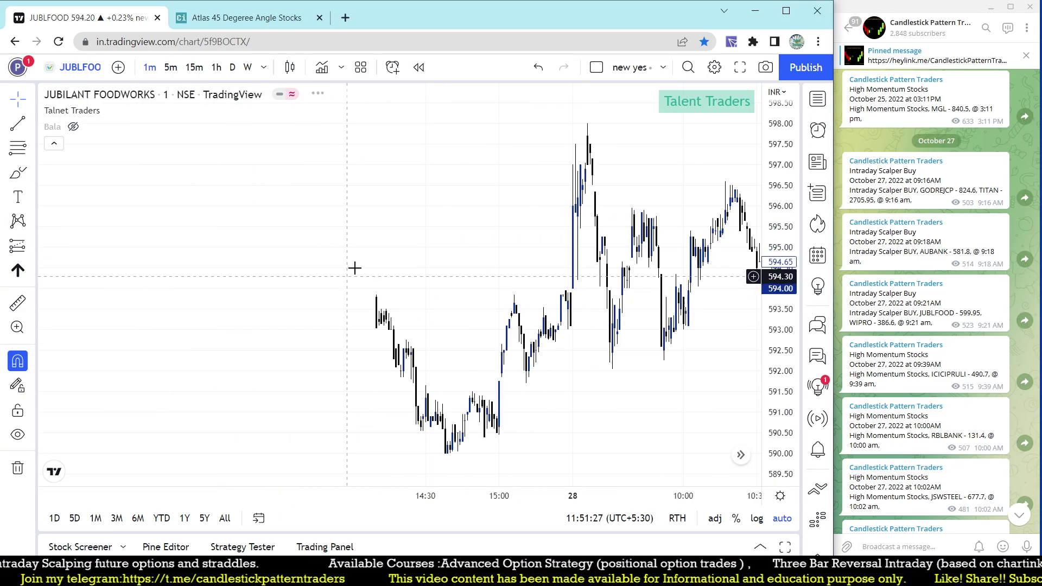
left_click_drag(326, 266, 566, 248)
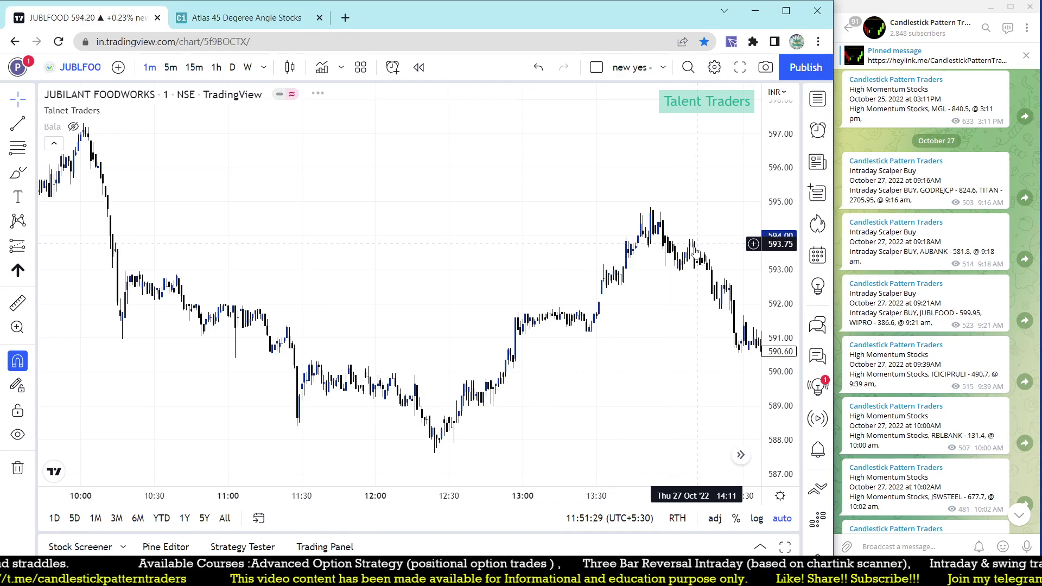
left_click_drag(202, 355, 388, 363)
scroll(383, 364, "left", 6)
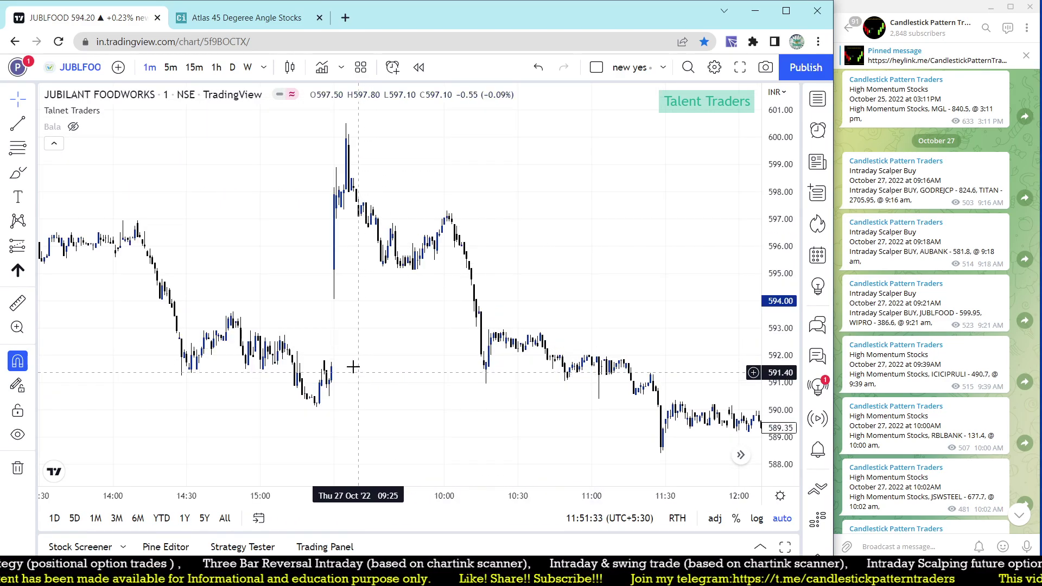
scroll(358, 361, "up", 4)
scroll(380, 352, "right", 4)
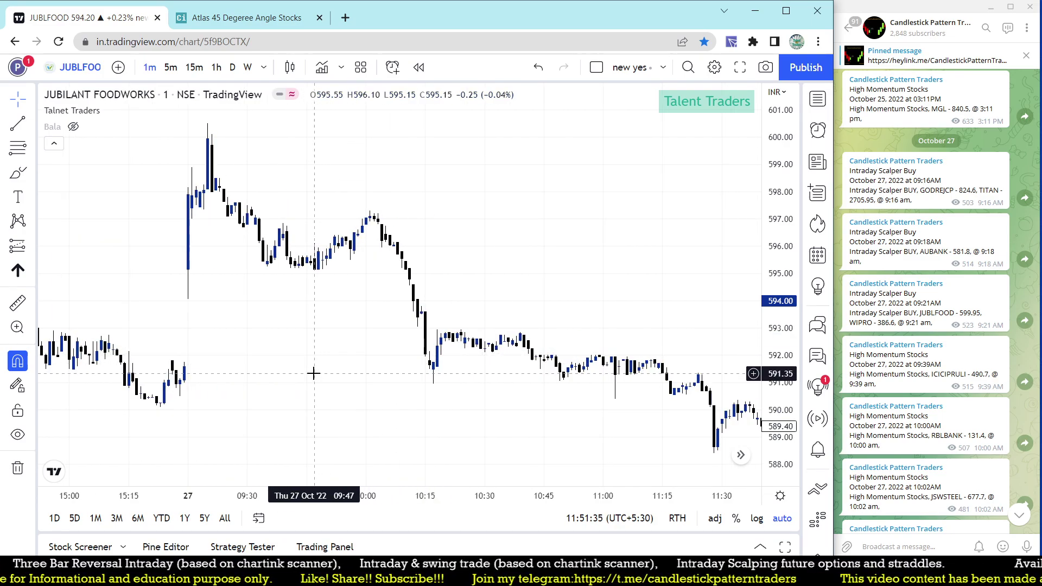
scroll(304, 376, "up", 1)
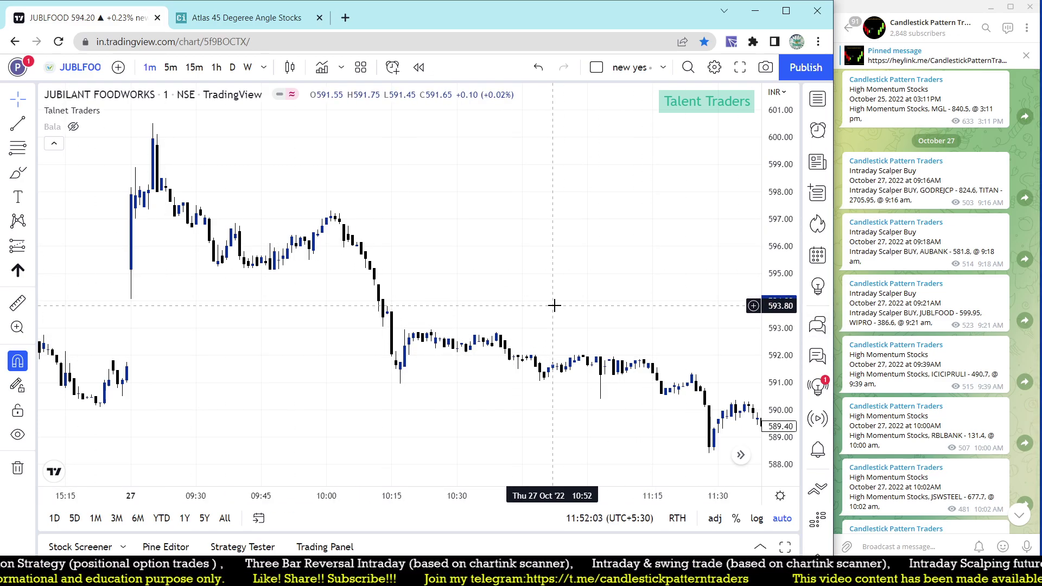
- Chart WIPRO (NSE) and pan back to its 27 Oct open near 386.9
type("WIP")
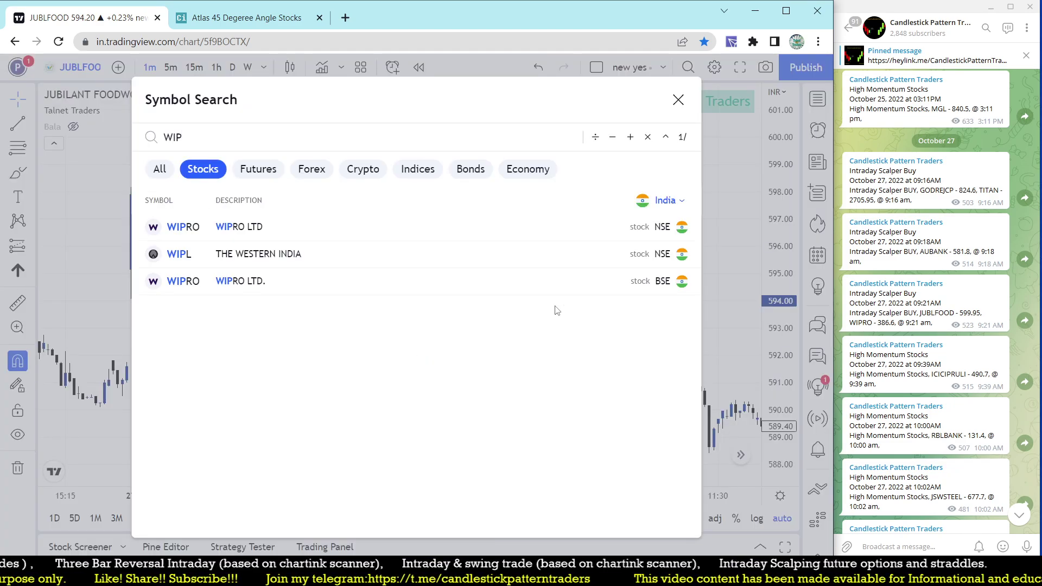
left_click(296, 238)
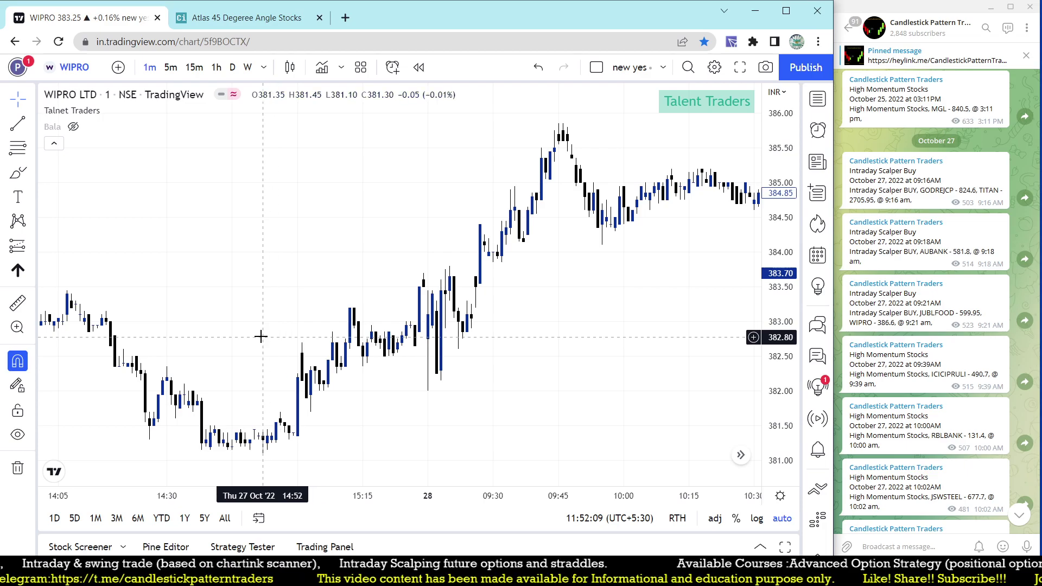
left_click_drag(260, 337, 779, 335)
left_click_drag(400, 325, 705, 322)
left_click_drag(478, 322, 716, 321)
left_click_drag(424, 321, 603, 272)
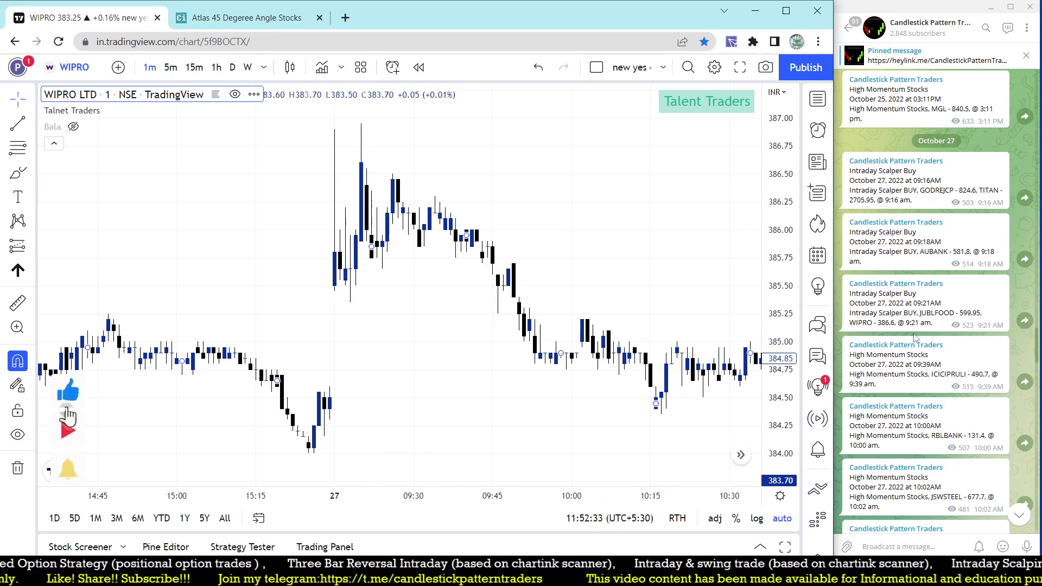
- Scroll the Telegram feed back to October 25 Intraday Scalper Buys like SHREECEM and GMRINFRA
scroll(873, 334, "down", 1)
scroll(873, 333, "down", 1)
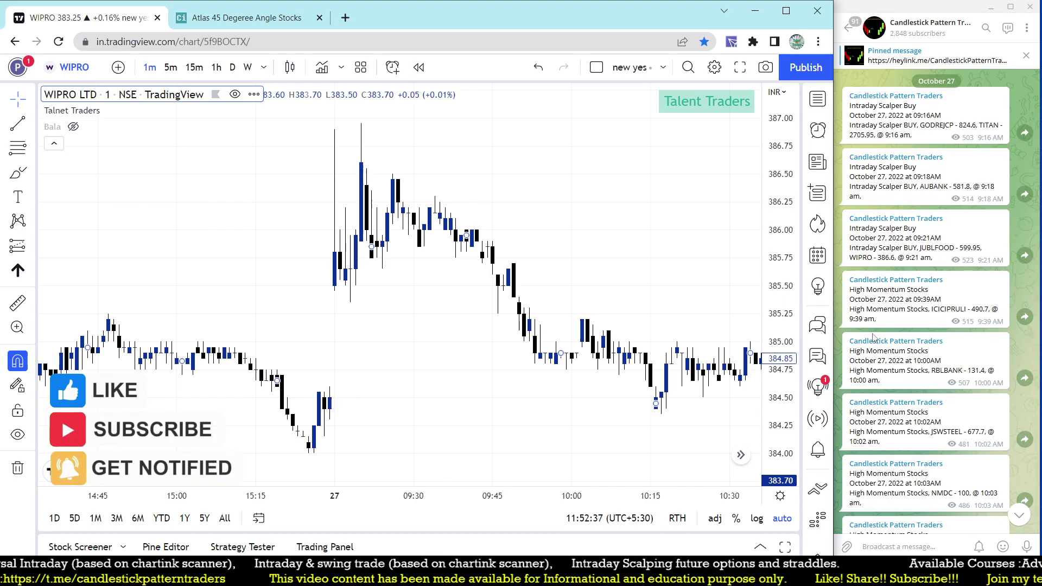
scroll(935, 324, "down", 4)
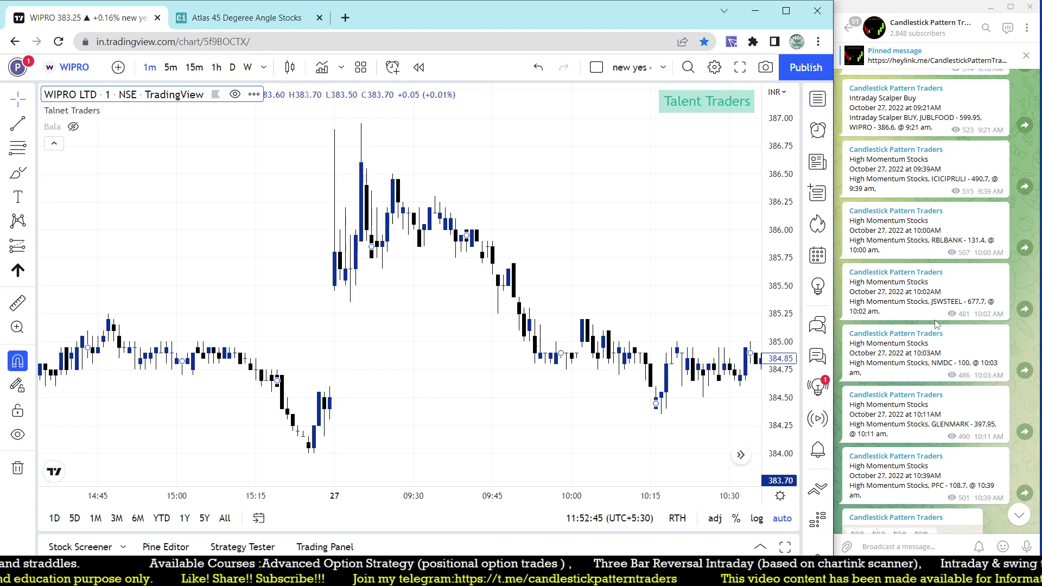
scroll(935, 324, "up", 10)
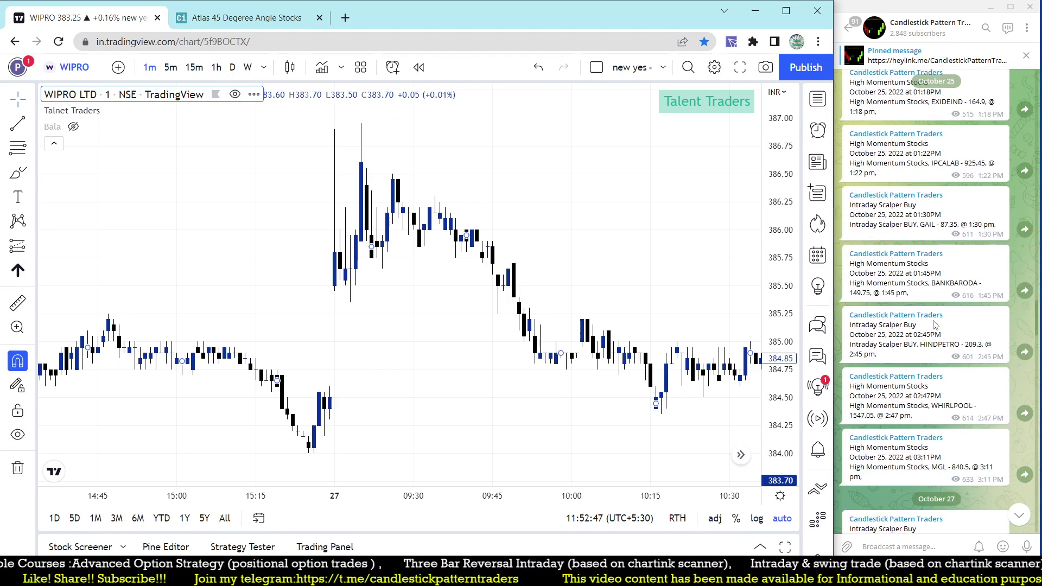
scroll(934, 324, "up", 8)
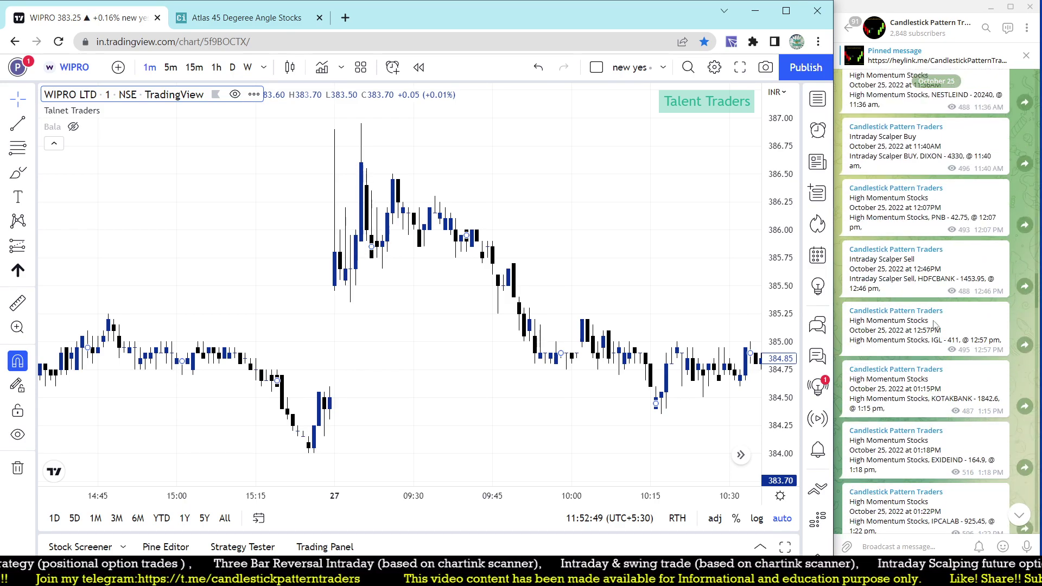
scroll(935, 324, "up", 8)
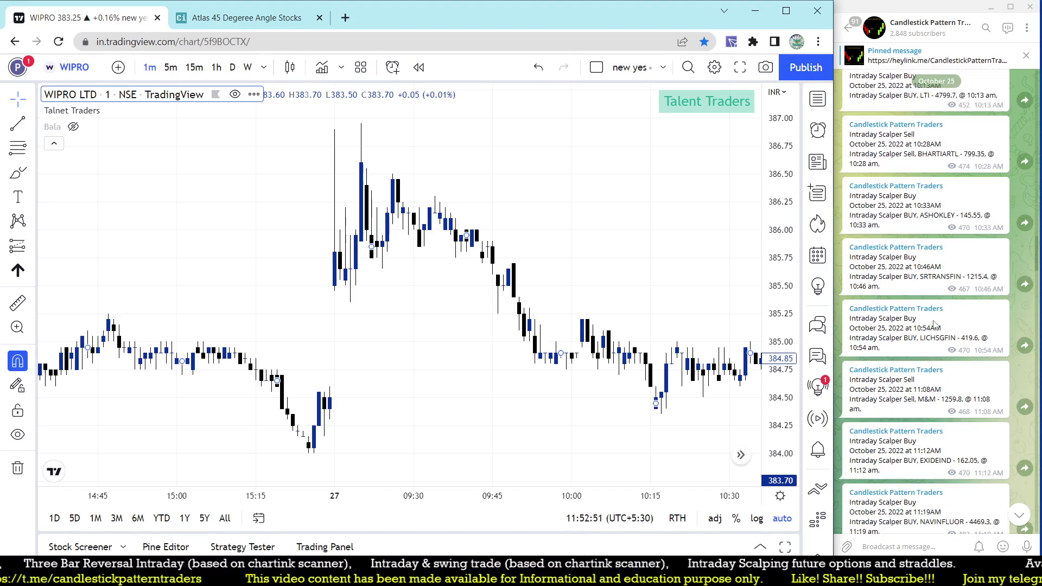
scroll(934, 324, "up", 3)
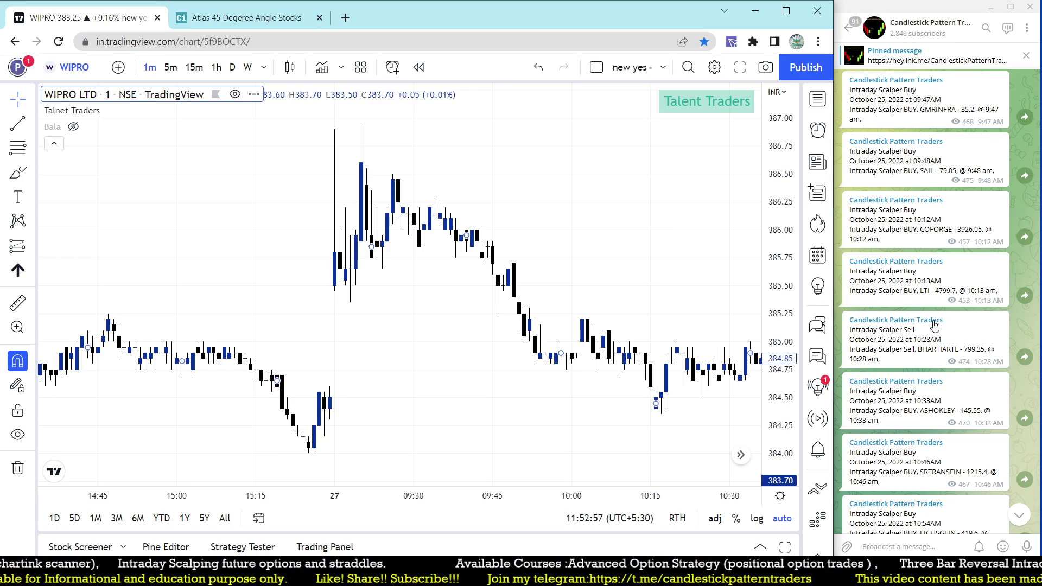
scroll(935, 324, "up", 10)
scroll(935, 324, "down", 8)
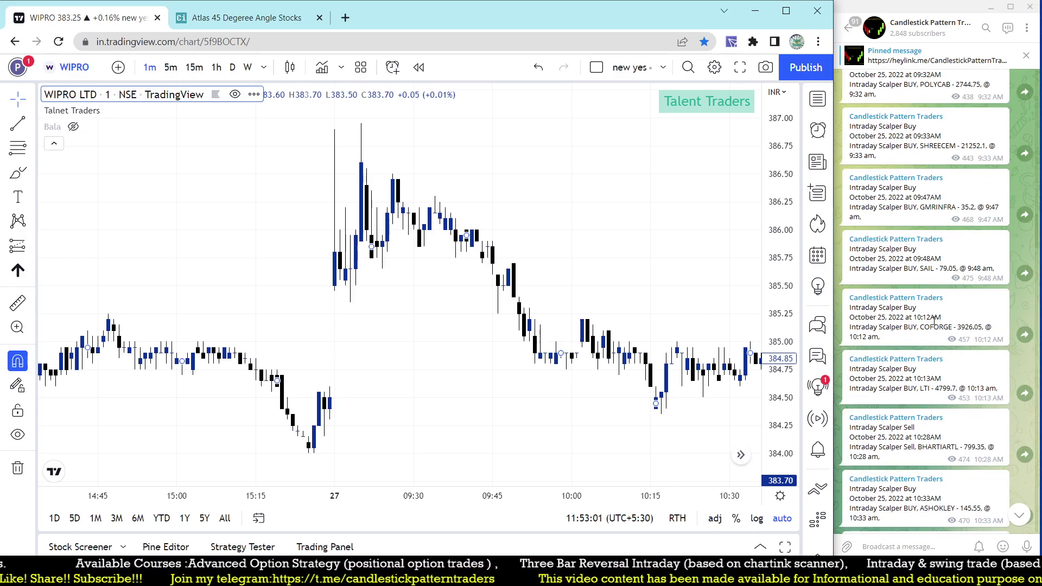